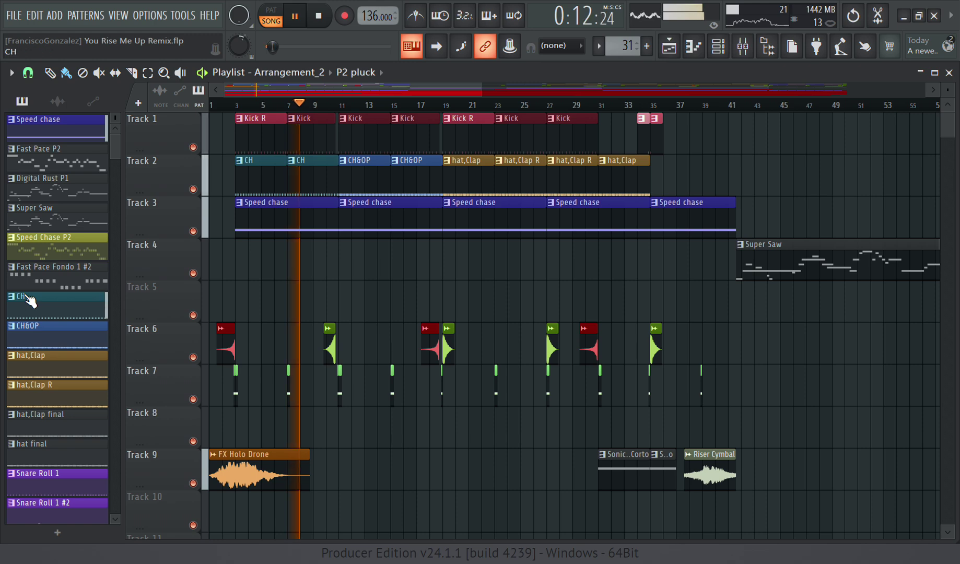
# Examine the pattern list and the kick, hat, Speed chase and effects clips in the playlist's opening section.
pyautogui.scroll(-10, 32, 303)
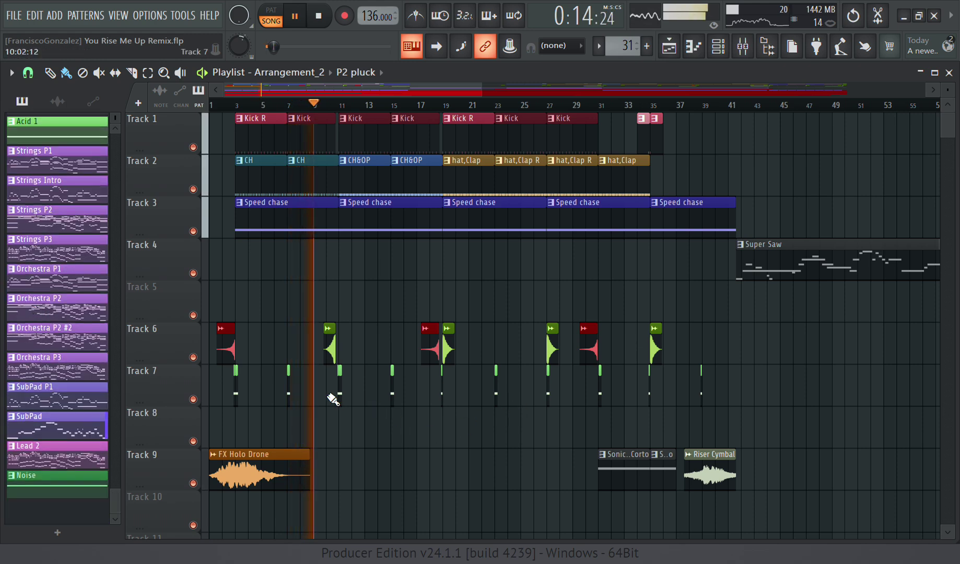
pyautogui.keyDown('ctrl'); pyautogui.scroll(6, 333, 400); pyautogui.keyUp('ctrl')
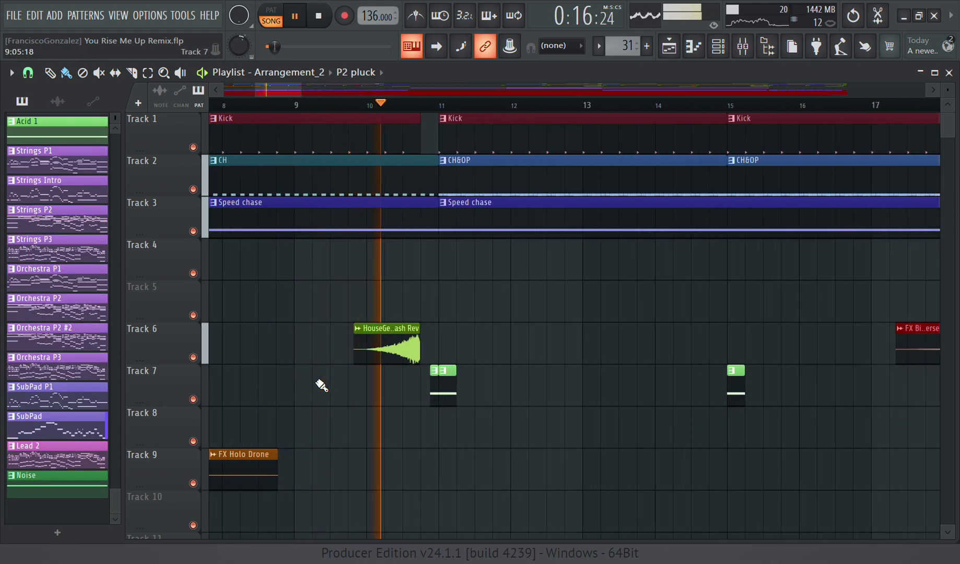
pyautogui.keyDown('ctrl'); pyautogui.scroll(-1, 321, 386); pyautogui.keyUp('ctrl')
pyautogui.keyDown('ctrl'); pyautogui.scroll(3, 321, 386); pyautogui.keyUp('ctrl')
pyautogui.keyDown('ctrl'); pyautogui.scroll(-3, 367, 370); pyautogui.keyUp('ctrl')
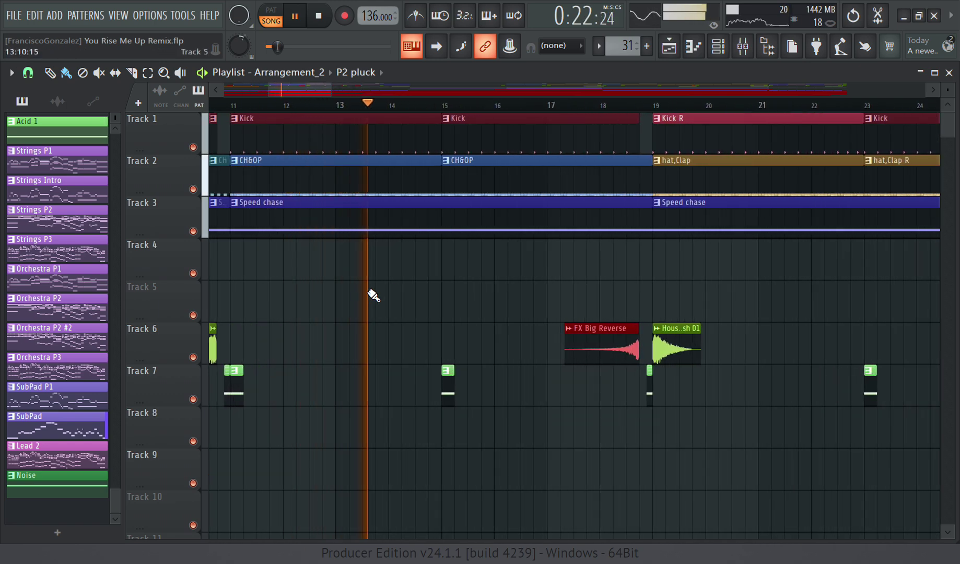
pyautogui.keyDown('ctrl'); pyautogui.scroll(-5, 208, 298); pyautogui.keyUp('ctrl')
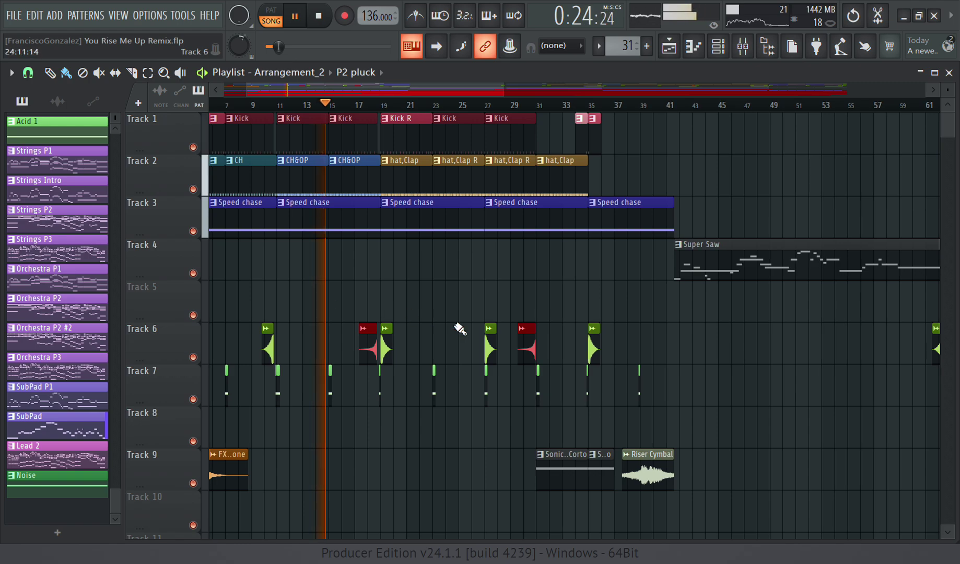
pyautogui.keyDown('ctrl'); pyautogui.scroll(-3, 495, 348); pyautogui.keyUp('ctrl')
pyautogui.scroll(-3, 417, 340)
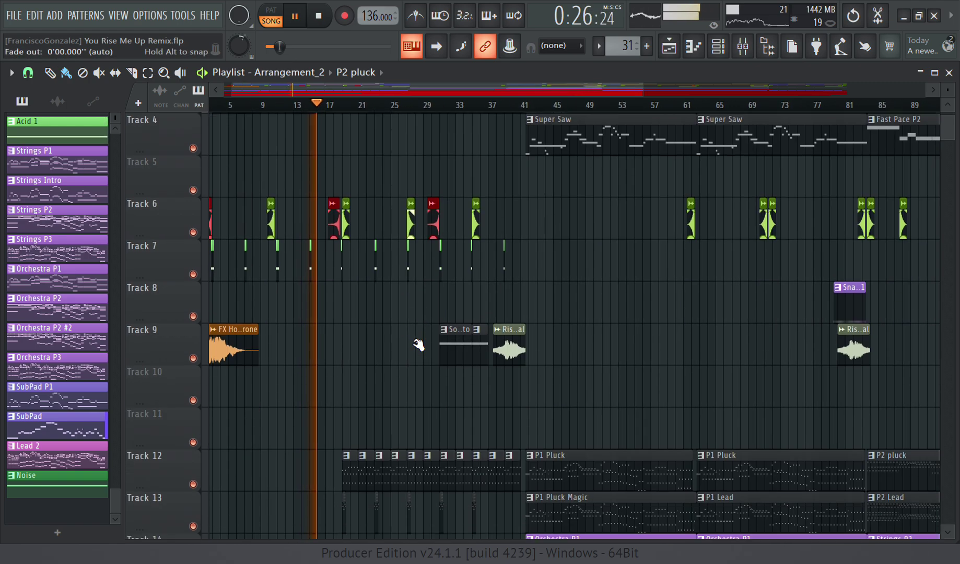
# Examine the effects clips on Track 9 and the pluck clips on Tracks 12 and 13 from bar 19.
pyautogui.keyDown('ctrl'); pyautogui.scroll(4, 460, 369); pyautogui.keyUp('ctrl')
pyautogui.keyDown('ctrl'); pyautogui.scroll(-2, 446, 371); pyautogui.keyUp('ctrl')
pyautogui.keyDown('ctrl'); pyautogui.scroll(-1, 446, 370); pyautogui.keyUp('ctrl')
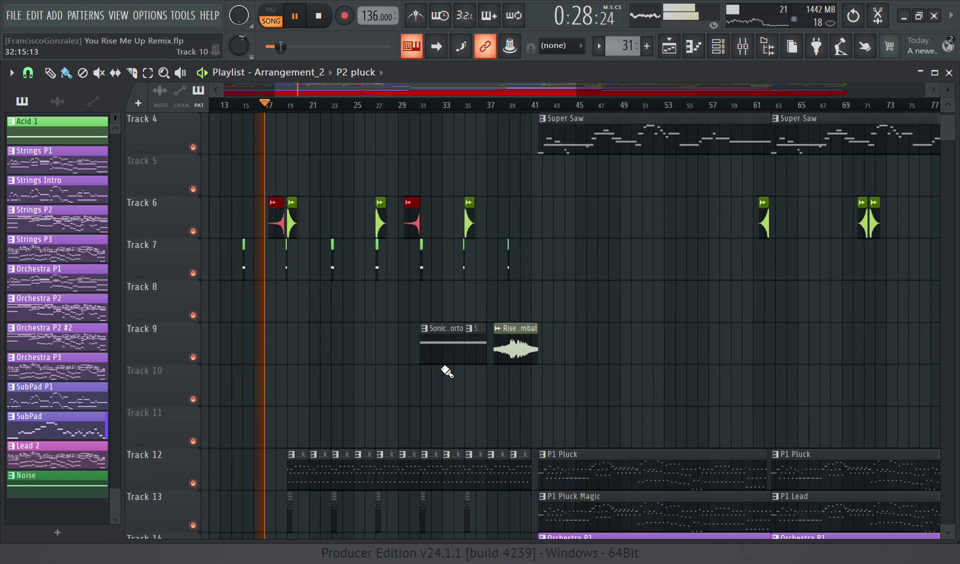
pyautogui.keyDown('ctrl'); pyautogui.scroll(2, 282, 375); pyautogui.keyUp('ctrl')
pyautogui.scroll(-5, 285, 375)
pyautogui.keyDown('ctrl'); pyautogui.scroll(4, 291, 314); pyautogui.keyUp('ctrl')
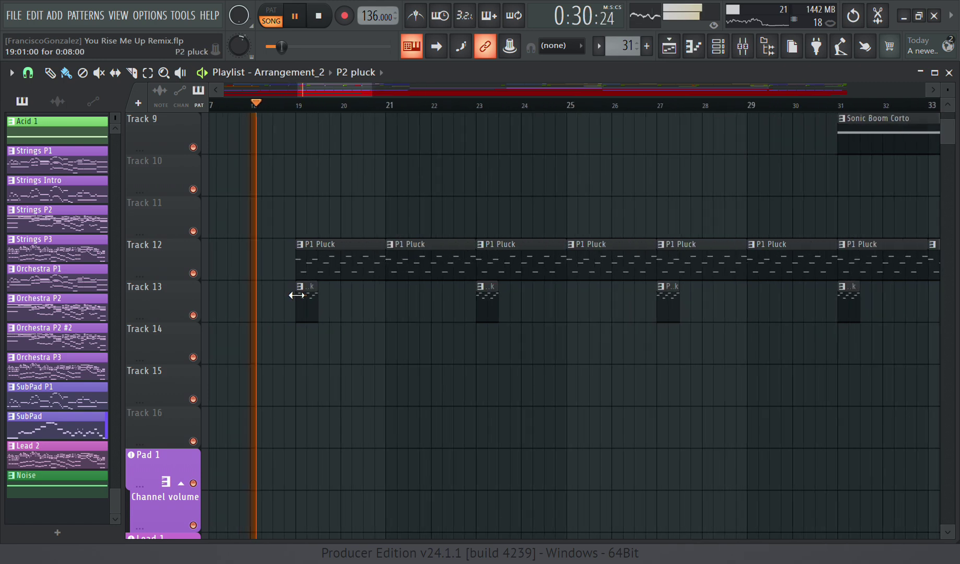
# Inspect the Synpluck Round notes of the P1 Pluck pattern in the piano roll, then return to the playlist.
pyautogui.click(339, 269)
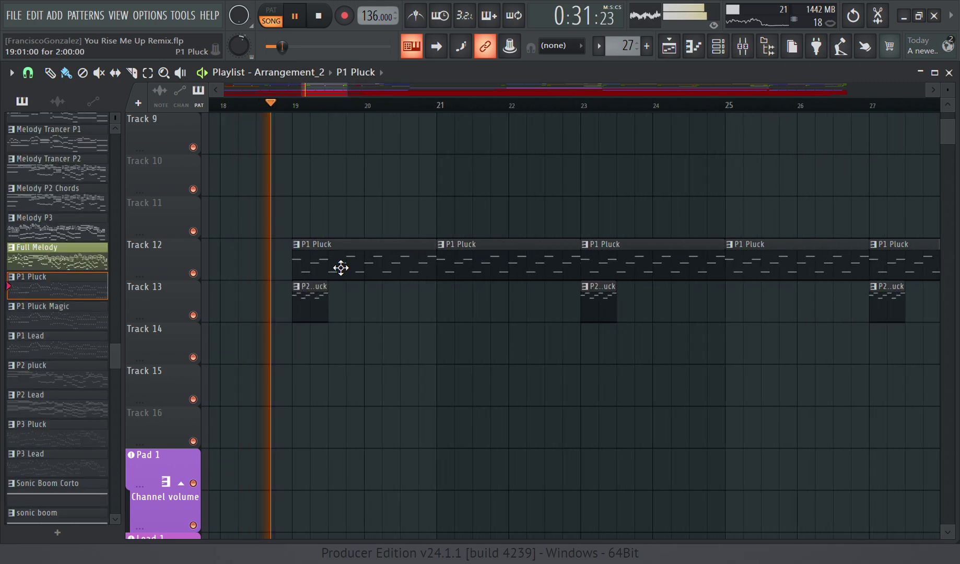
pyautogui.click(720, 46)
pyautogui.scroll(-4, 376, 421)
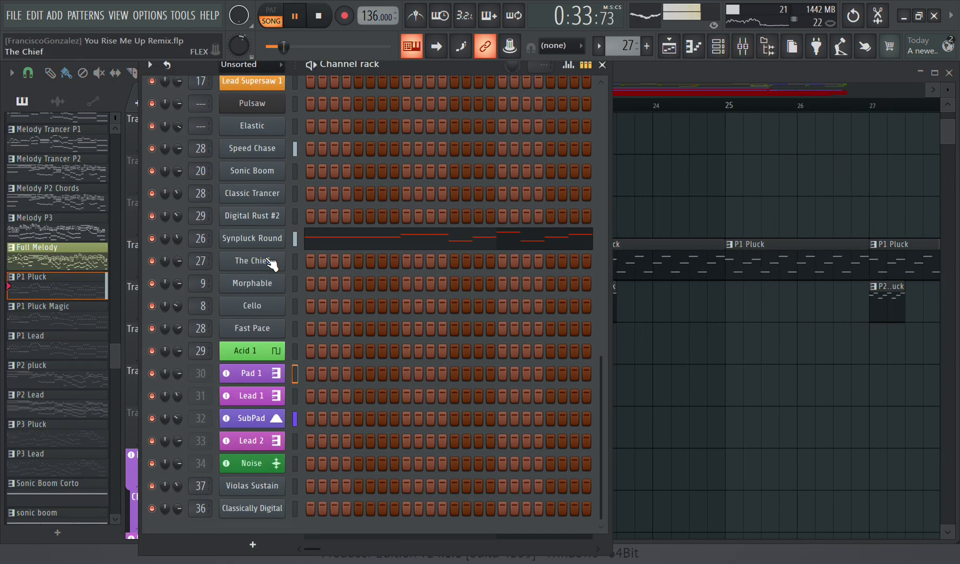
pyautogui.click(364, 245)
pyautogui.scroll(-3, 303, 295)
pyautogui.scroll(3, 303, 295)
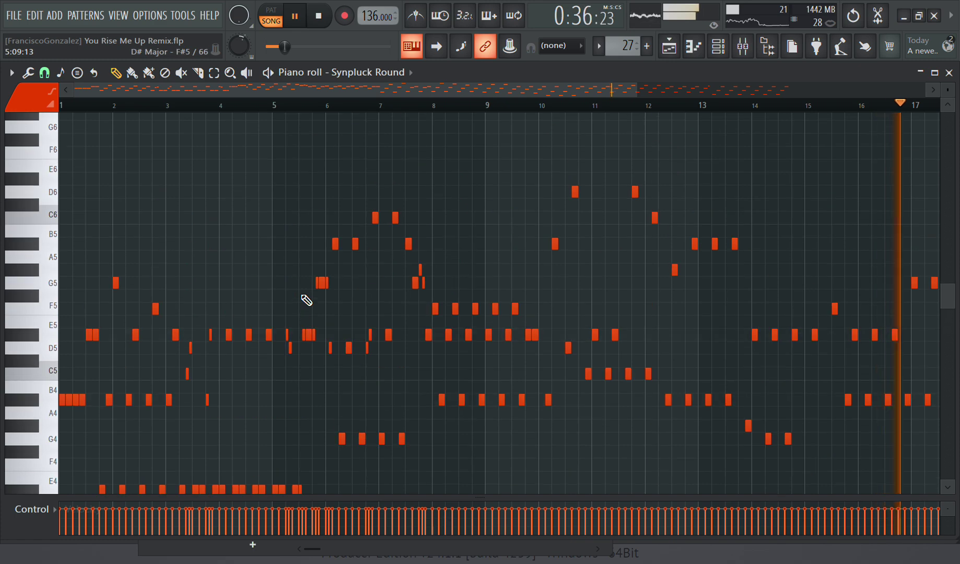
pyautogui.scroll(-4, 301, 295)
pyautogui.scroll(2, 813, 407)
pyautogui.scroll(2, 817, 412)
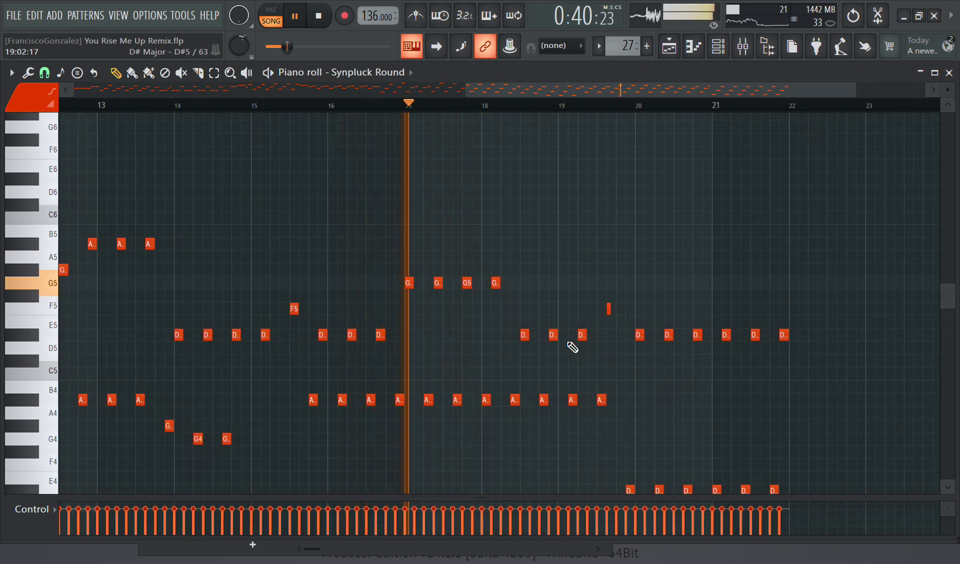
pyautogui.click(949, 73)
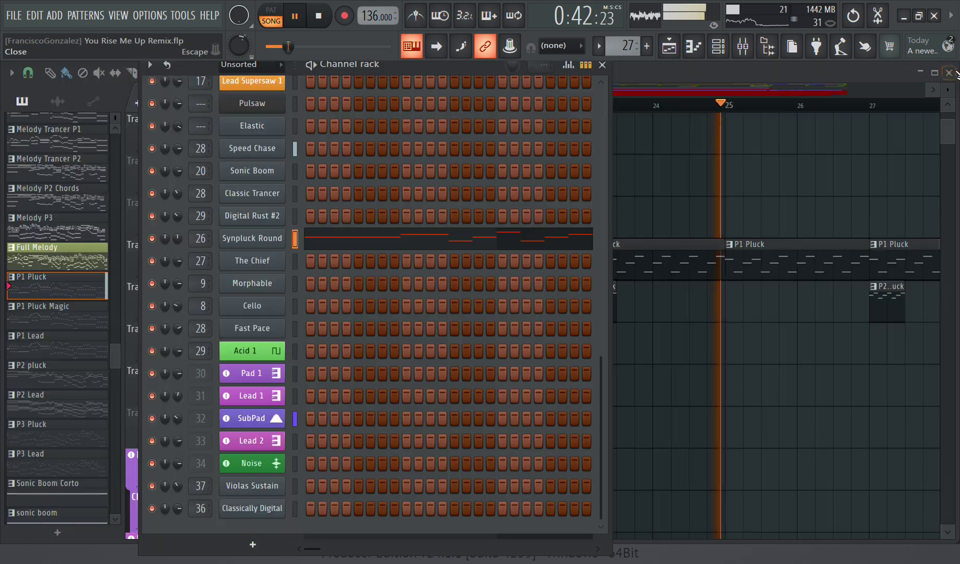
pyautogui.click(602, 64)
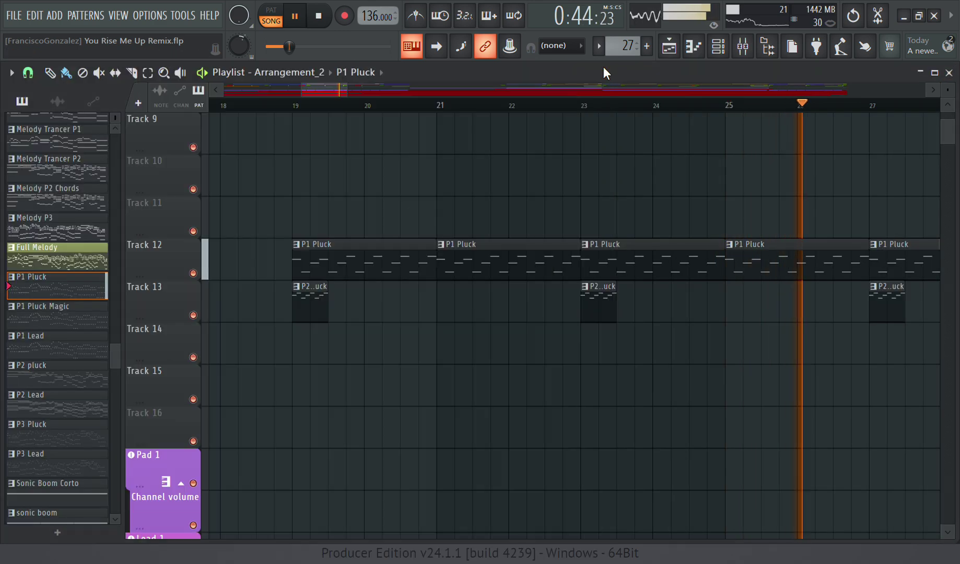
# Examine how the pluck, drum, Speed chase and Sonic Boom Corto clips are layered between bars 19 and 41.
pyautogui.scroll(-3, 332, 391)
pyautogui.scroll(-3, 334, 391)
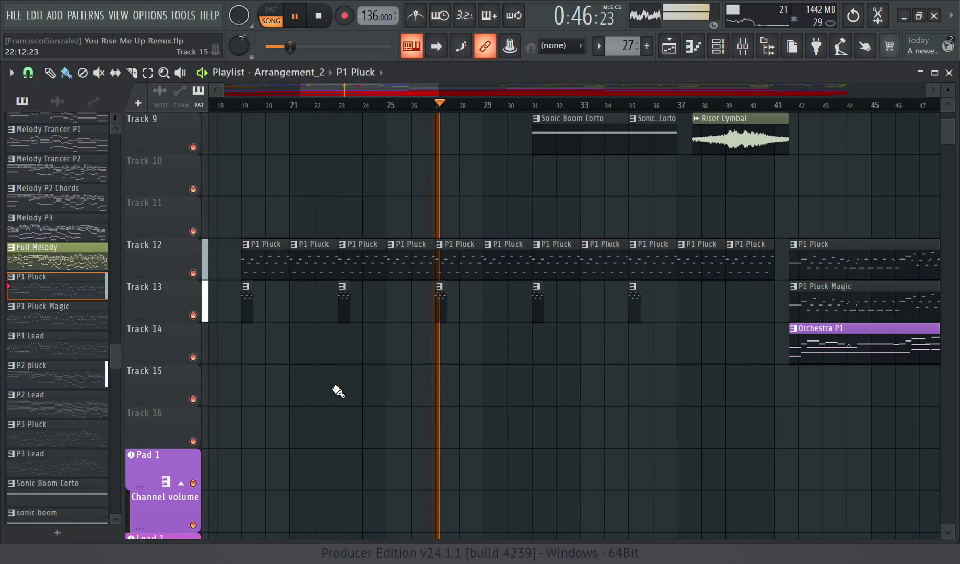
pyautogui.scroll(3, 625, 425)
pyautogui.scroll(6, 476, 425)
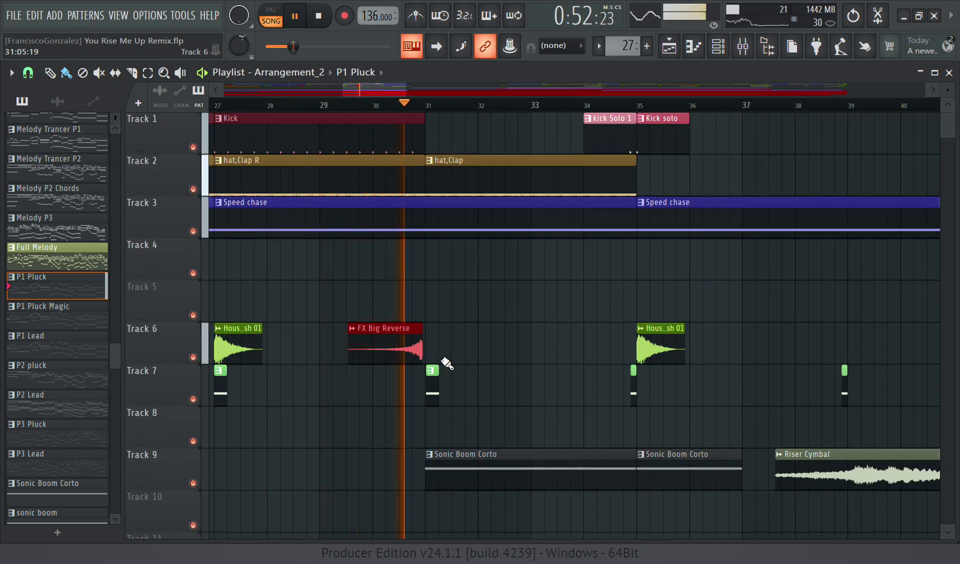
pyautogui.scroll(-7, 444, 366)
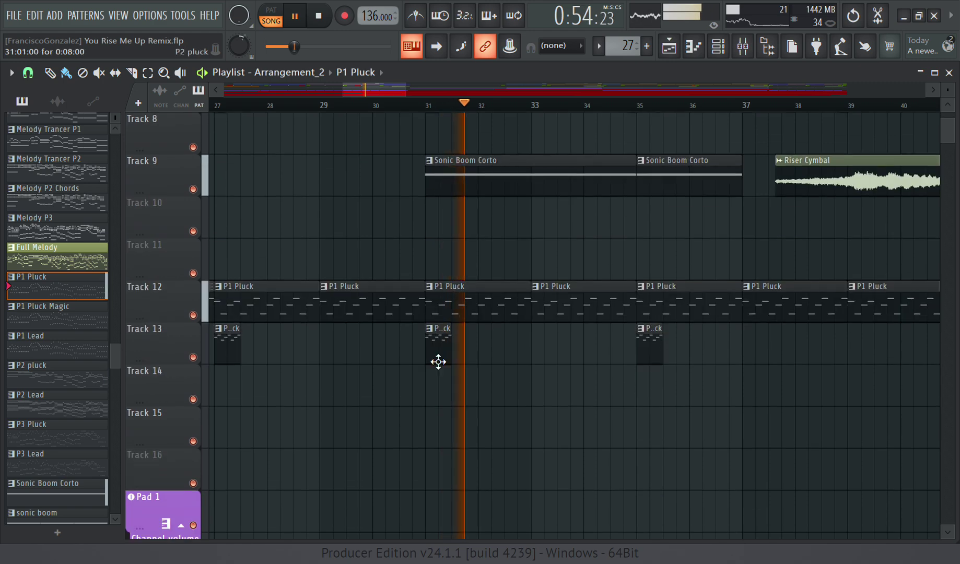
pyautogui.scroll(-4, 551, 407)
pyautogui.scroll(3, 558, 410)
pyautogui.scroll(3, 557, 410)
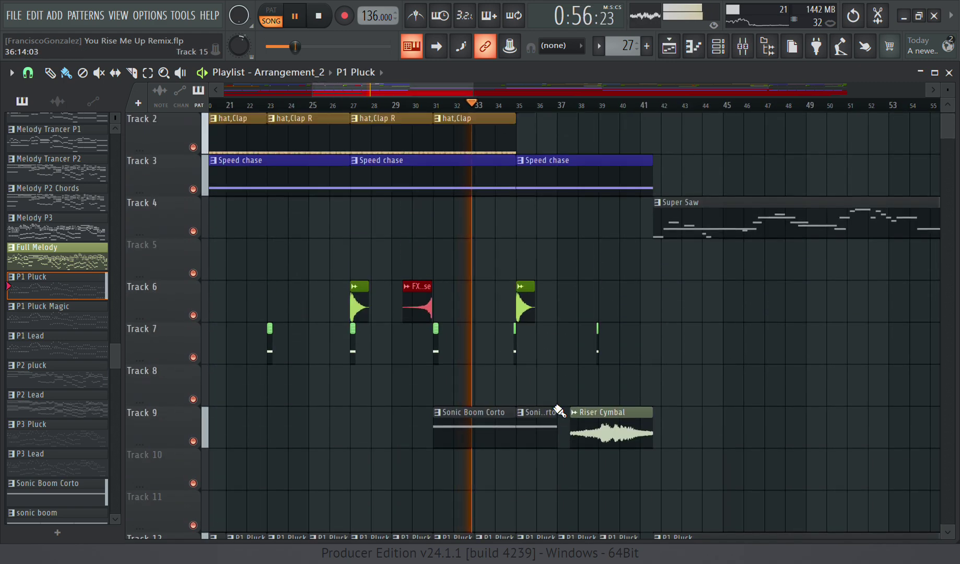
pyautogui.scroll(3, 482, 262)
pyautogui.scroll(1, 471, 257)
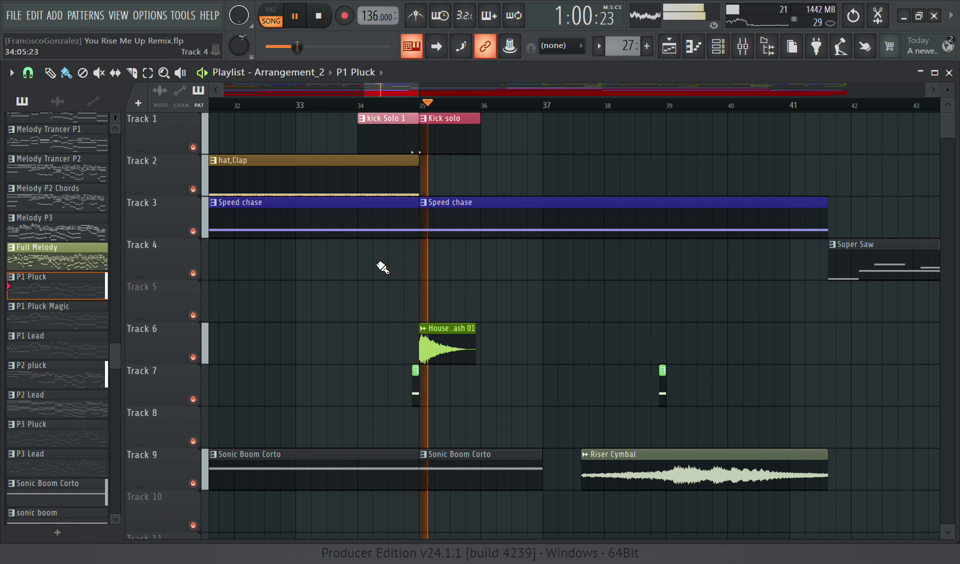
# Examine the transition through the Riser Cymbal into the Super Saw, P1 Pluck and Orchestra P1 clips after bar 41.
pyautogui.scroll(-3, 365, 269)
pyautogui.scroll(-3, 447, 261)
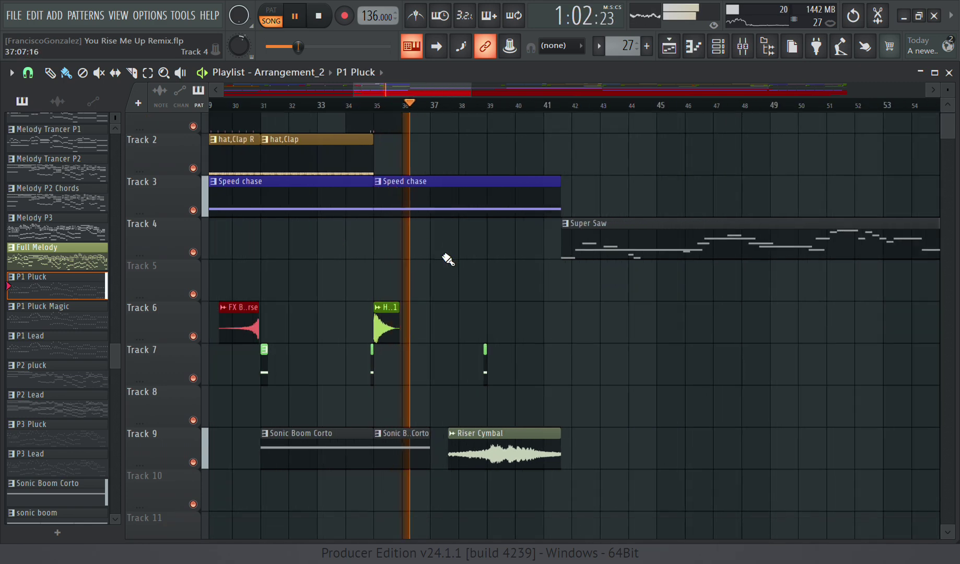
pyautogui.scroll(-3, 449, 258)
pyautogui.scroll(-2, 579, 307)
pyautogui.scroll(2, 664, 328)
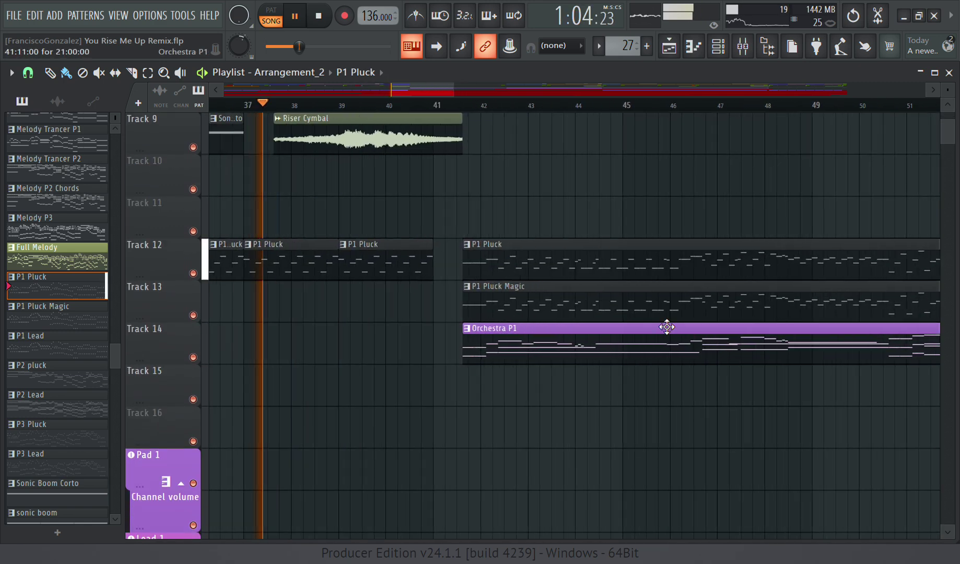
pyautogui.scroll(1, 457, 345)
# Open the Octaver orchestra notes of the Orchestra P1 pattern in the piano roll and examine the opening bars.
pyautogui.click(456, 349)
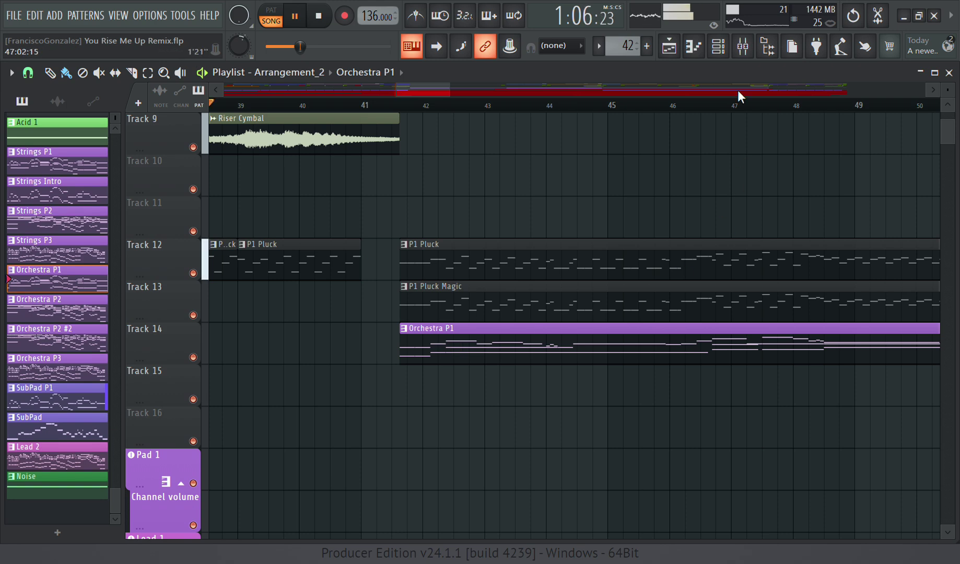
pyautogui.click(718, 47)
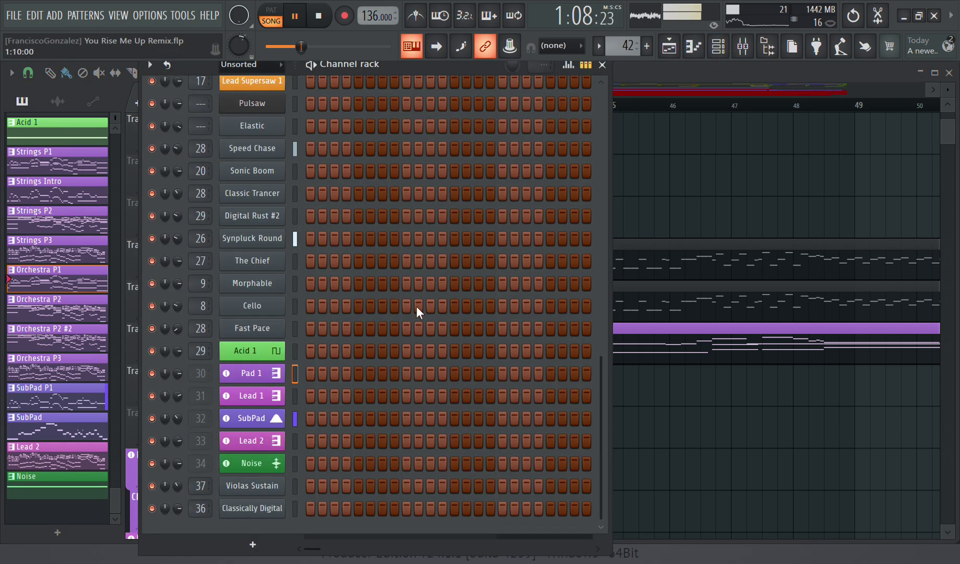
pyautogui.scroll(4, 416, 308)
pyautogui.click(335, 286)
pyautogui.scroll(-5, 271, 292)
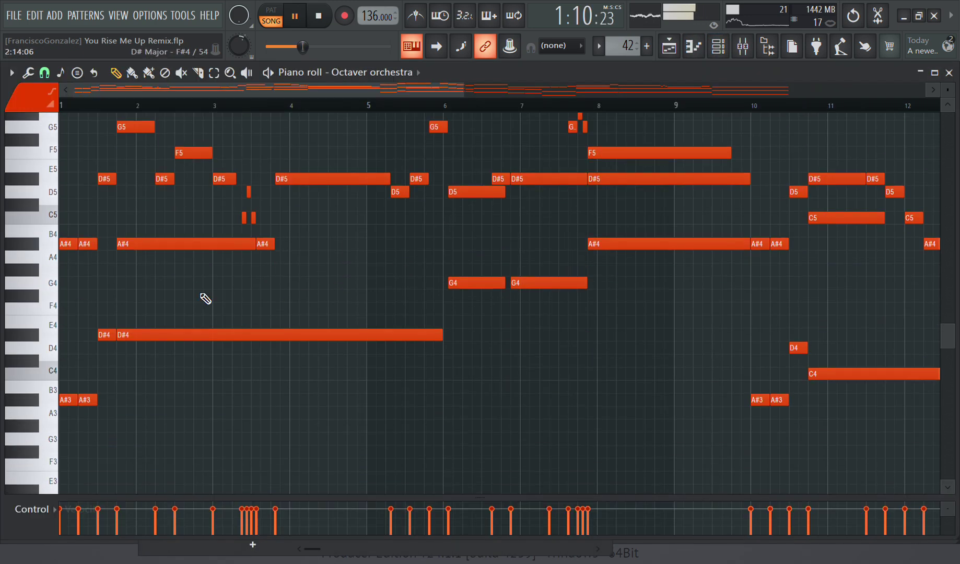
pyautogui.scroll(3, 161, 275)
pyautogui.scroll(2, 78, 285)
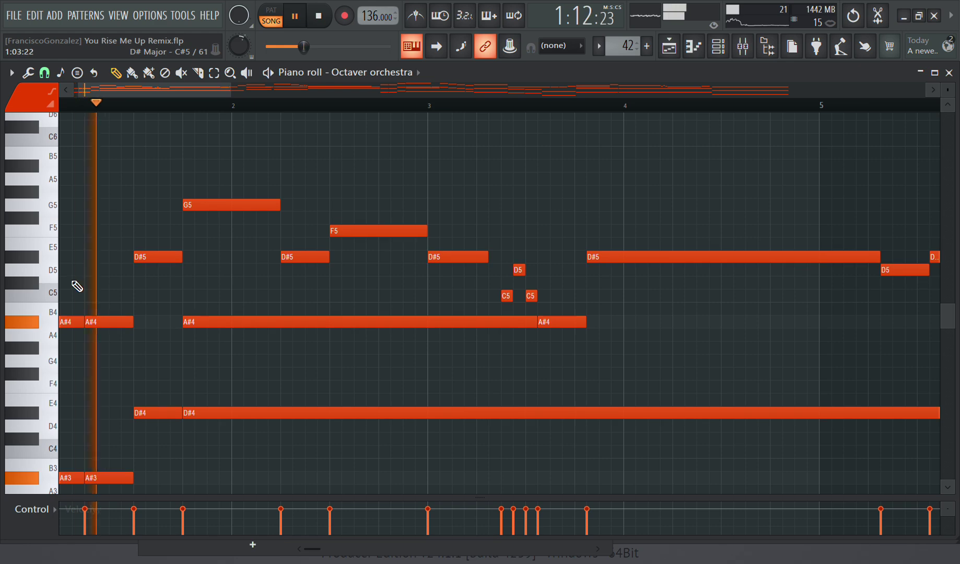
pyautogui.scroll(-3, 78, 287)
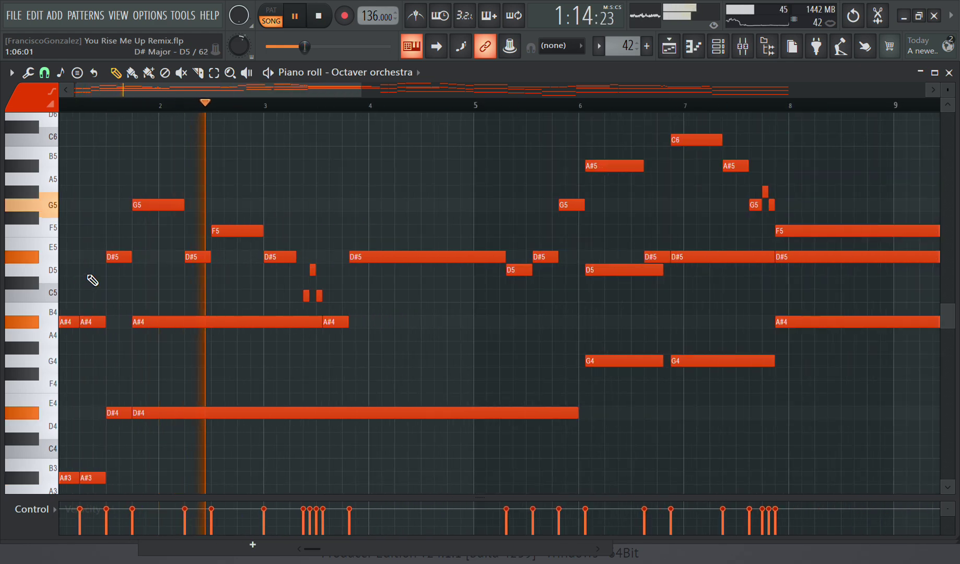
pyautogui.scroll(-1, 93, 280)
pyautogui.scroll(4, 272, 319)
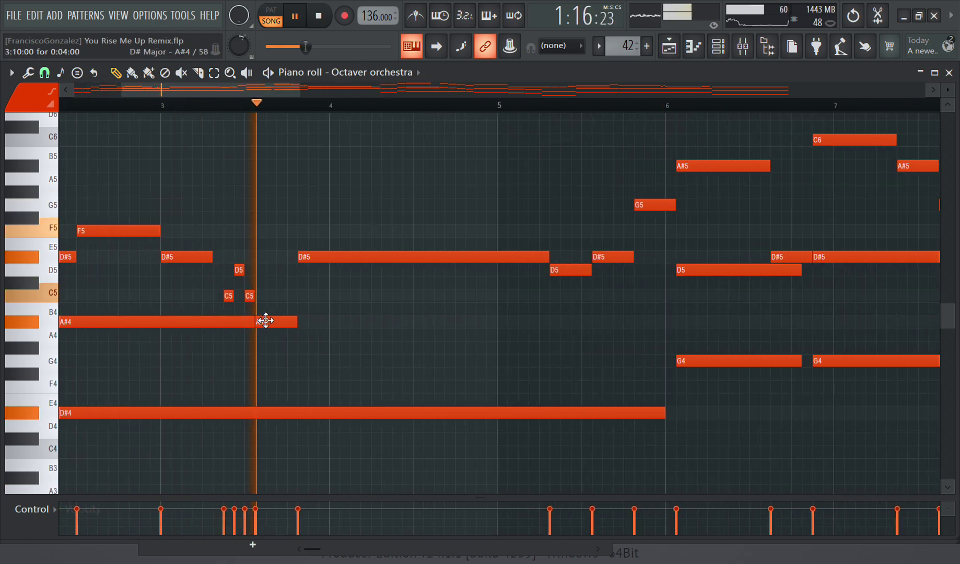
# Examine the Octaver orchestra's melody and lower harmony notes across bars 1 to 13.
pyautogui.scroll(-3, 266, 321)
pyautogui.scroll(-2, 265, 324)
pyautogui.scroll(-3, 266, 324)
pyautogui.scroll(3, 266, 323)
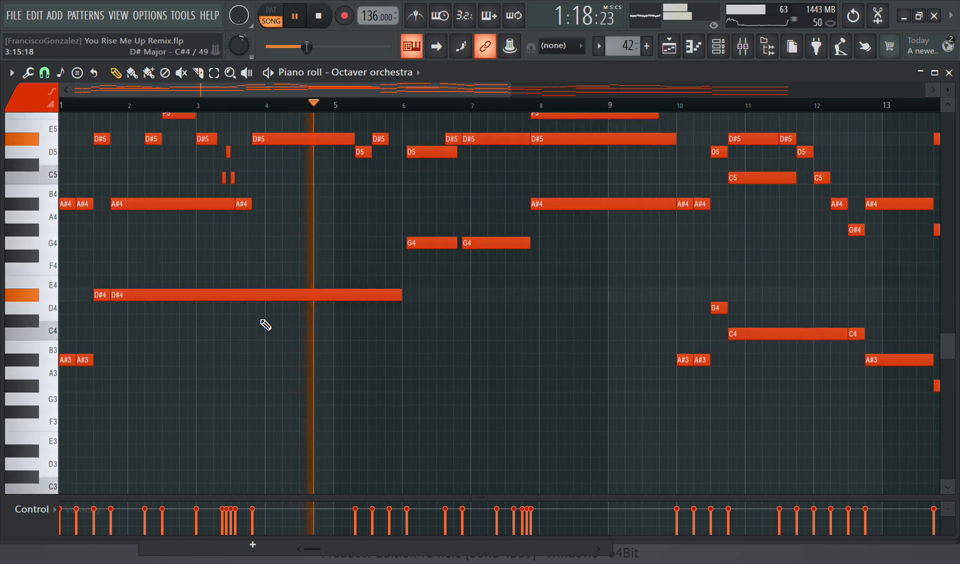
pyautogui.scroll(3, 265, 325)
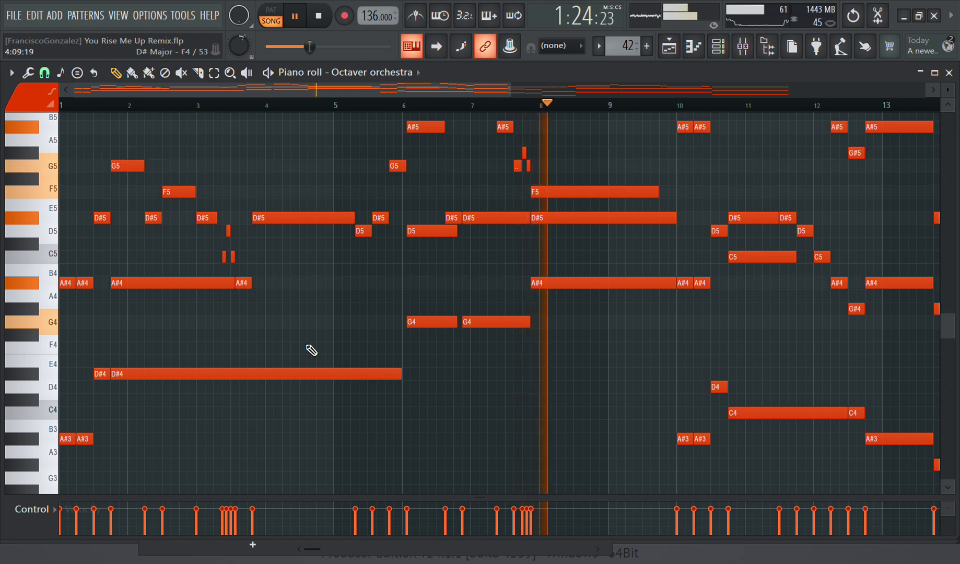
pyautogui.scroll(-3, 257, 355)
pyautogui.scroll(4, 545, 235)
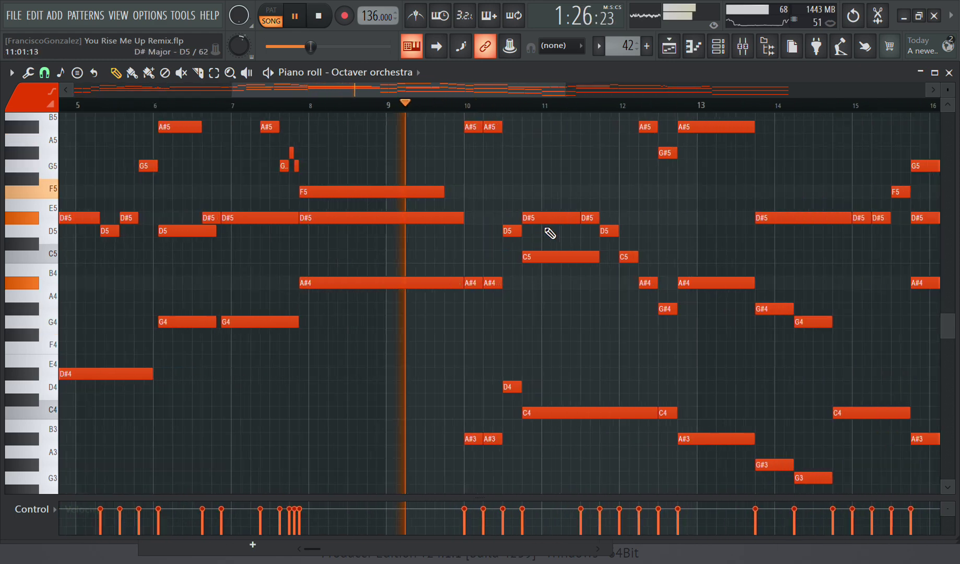
pyautogui.scroll(2, 550, 239)
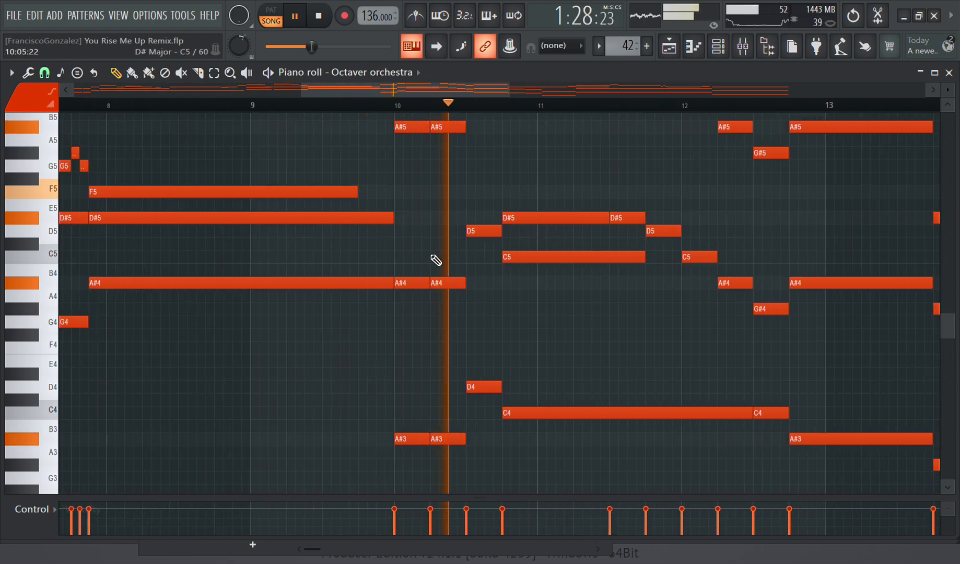
# Review the remaining Octaver orchestra notes up to the pattern's end, then return to the playlist.
pyautogui.scroll(-2, 272, 300)
pyautogui.scroll(-2, 313, 326)
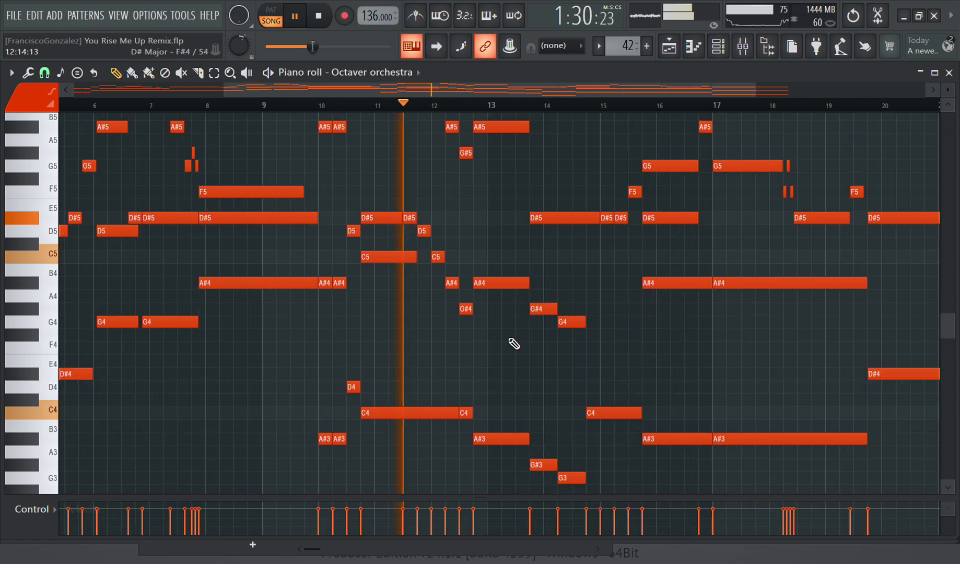
pyautogui.scroll(3, 530, 278)
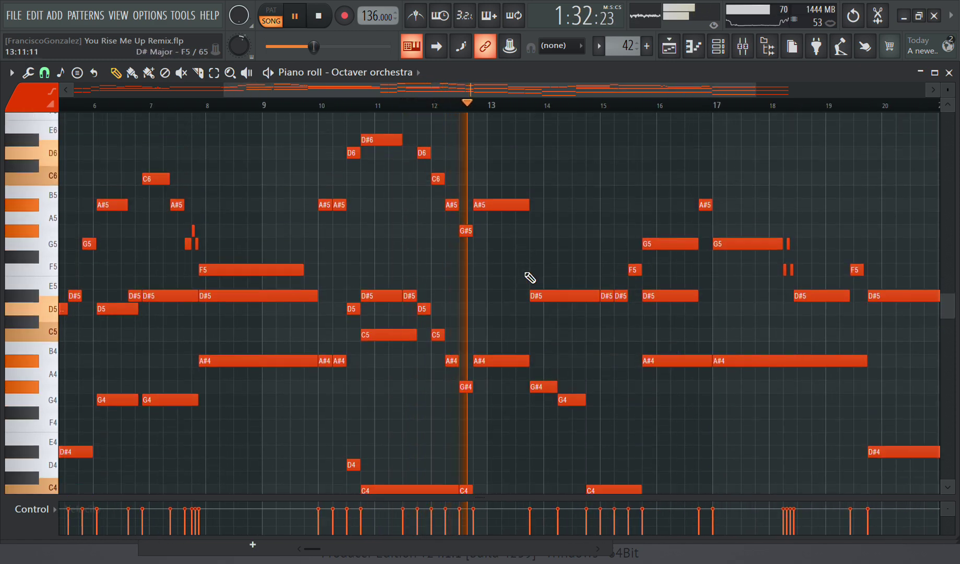
pyautogui.scroll(2, 530, 278)
pyautogui.scroll(-3, 501, 276)
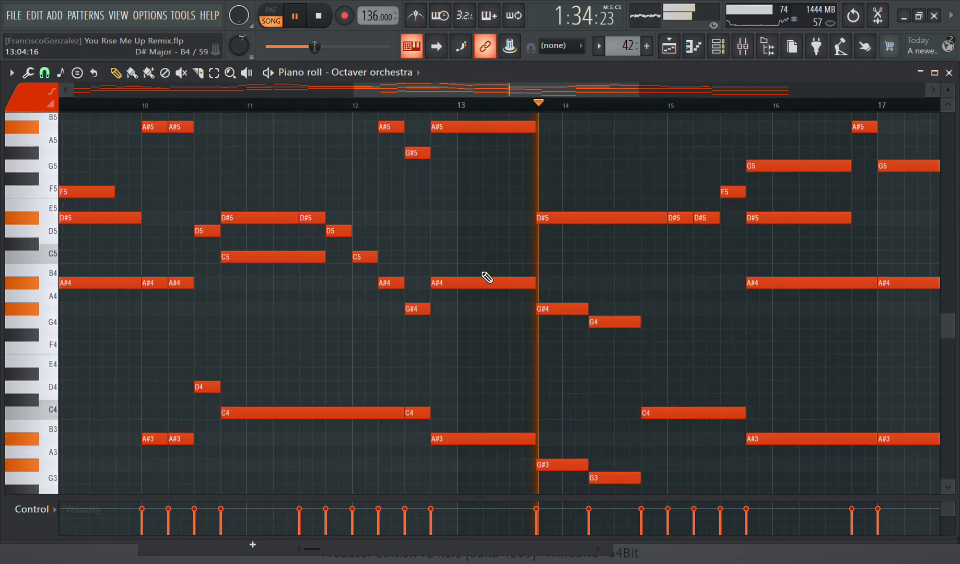
pyautogui.scroll(-1, 484, 274)
pyautogui.moveTo(522, 86); pyautogui.dragTo(700, 92)
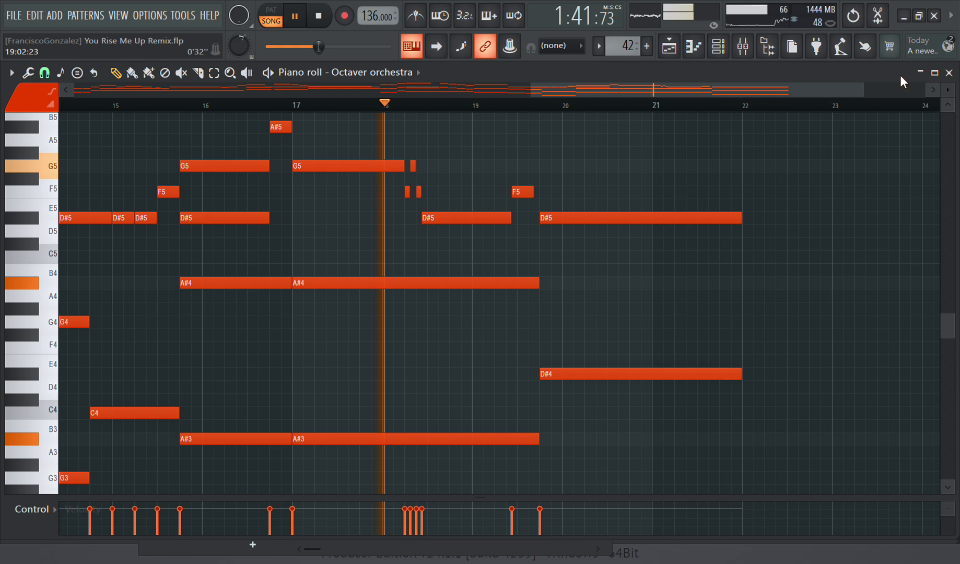
pyautogui.click(949, 72)
pyautogui.click(602, 66)
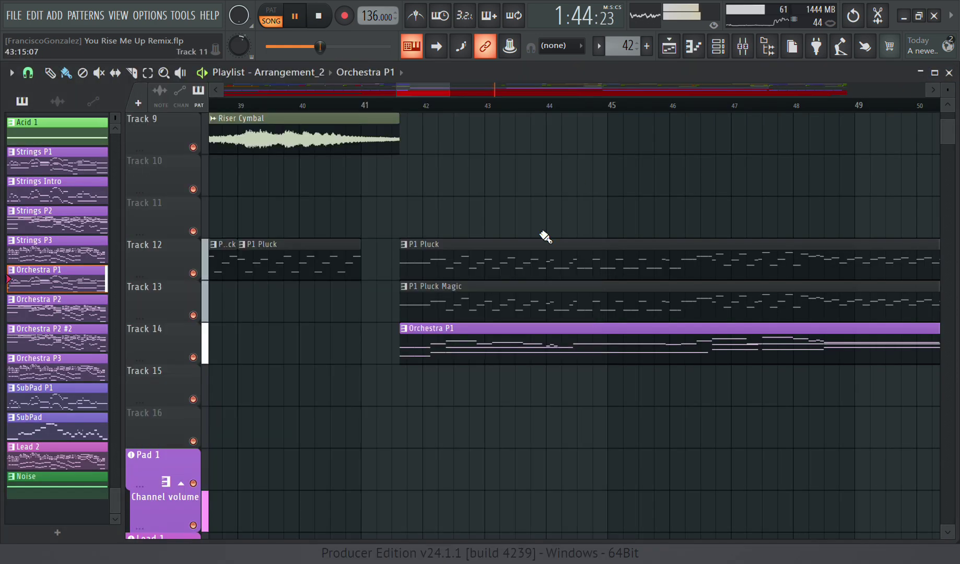
# Select the P1 Lead clip after bar 62 on Track 13 and open its Lead 1 notes in the piano roll.
pyautogui.scroll(-6, 485, 305)
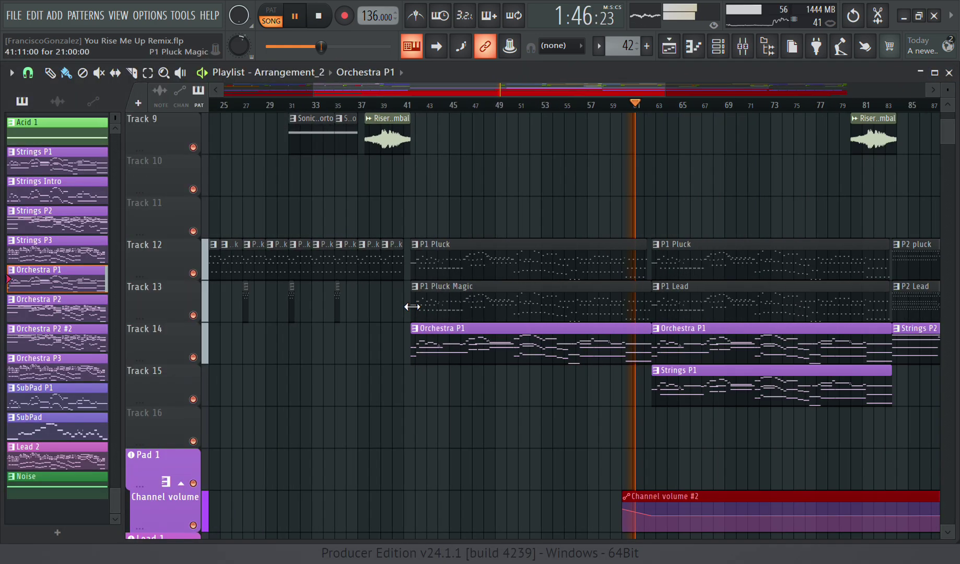
pyautogui.scroll(3, 463, 344)
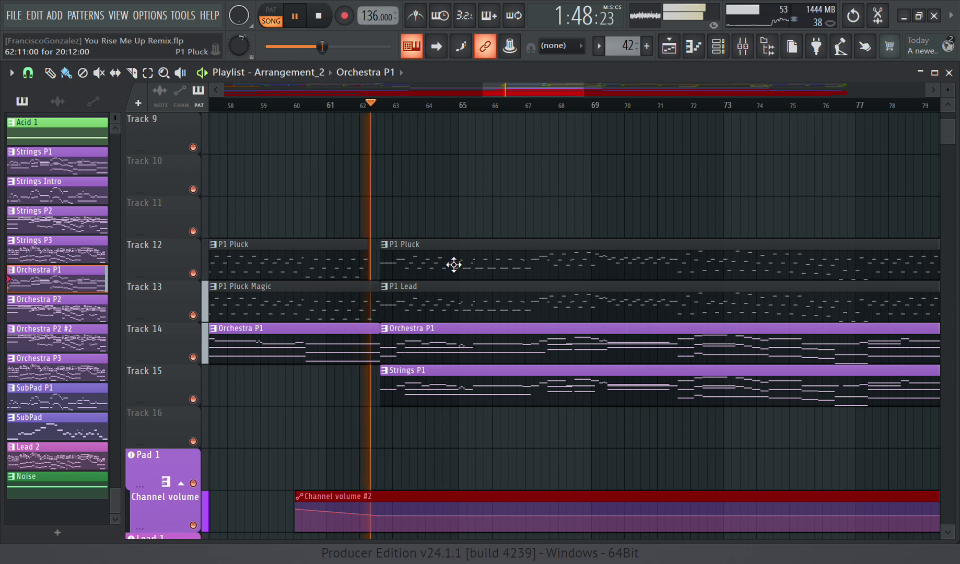
pyautogui.click(491, 310)
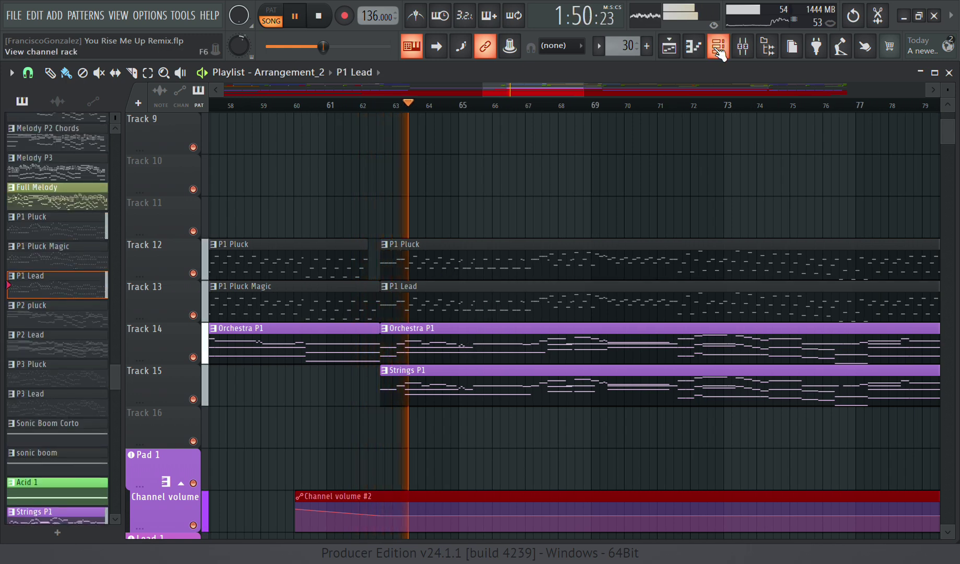
pyautogui.click(694, 47)
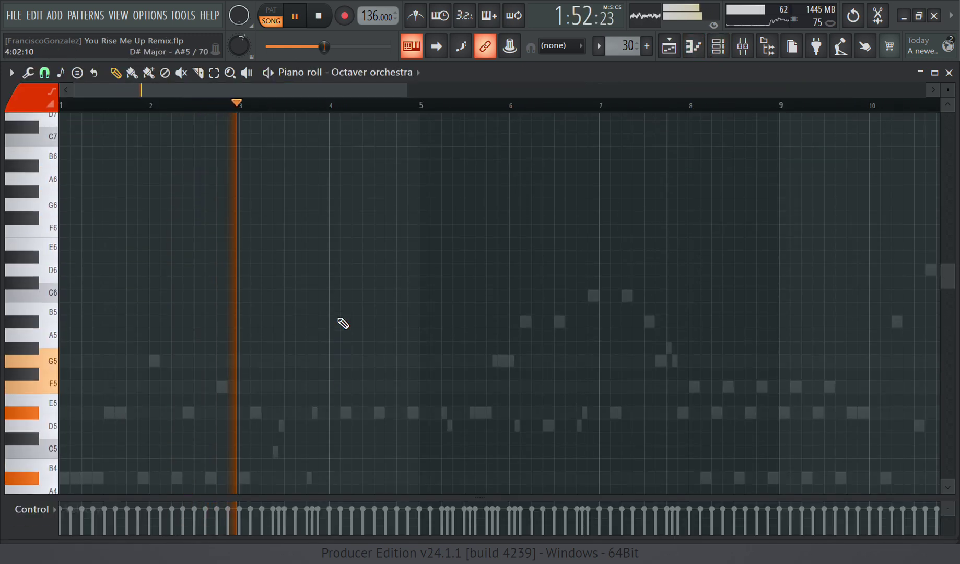
pyautogui.click(949, 72)
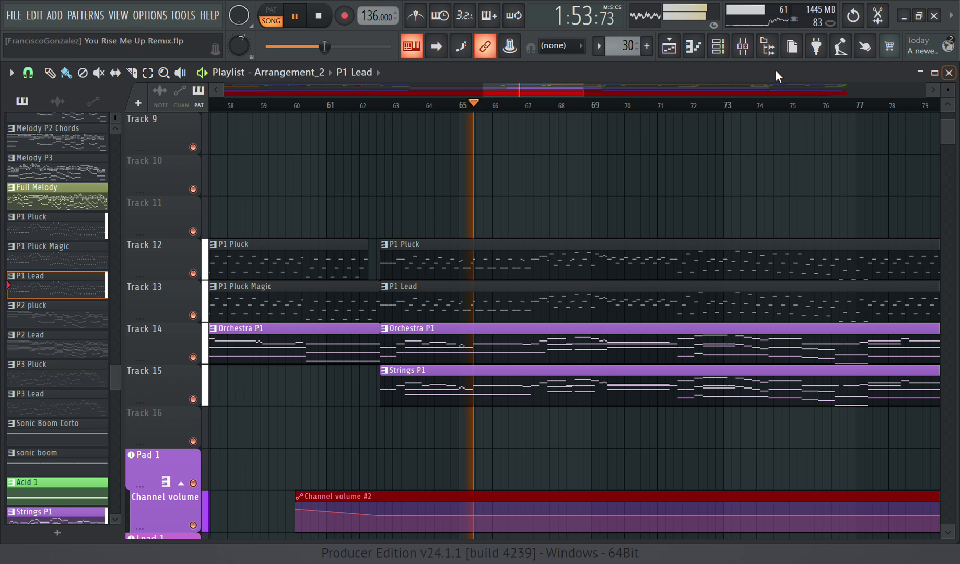
pyautogui.click(727, 52)
pyautogui.scroll(-3, 435, 322)
pyautogui.click(371, 402)
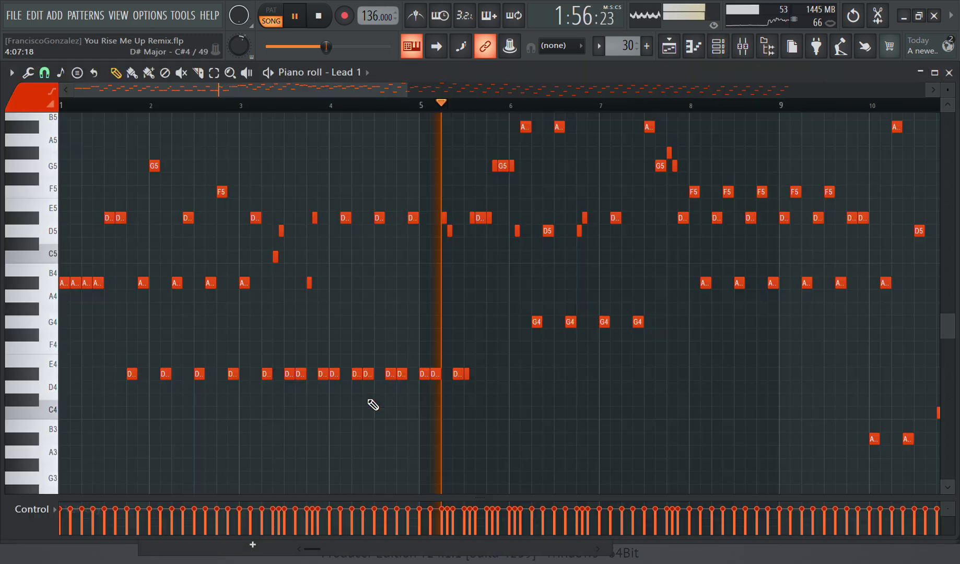
# Examine the Lead 1 notes from bar 1 to bar 17, then return to the playlist.
pyautogui.scroll(2, 638, 400)
pyautogui.scroll(2, 634, 397)
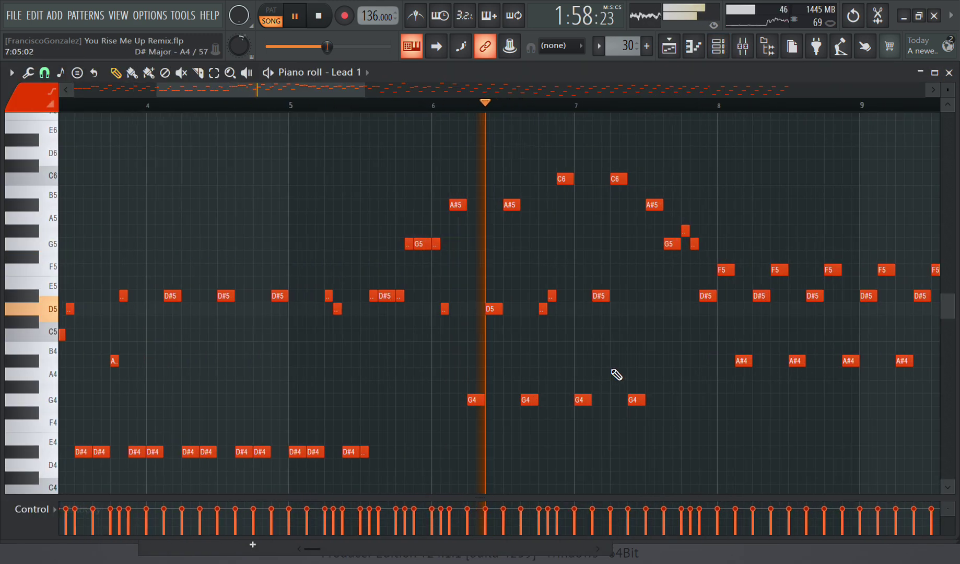
pyautogui.scroll(2, 568, 366)
pyautogui.scroll(-5, 559, 365)
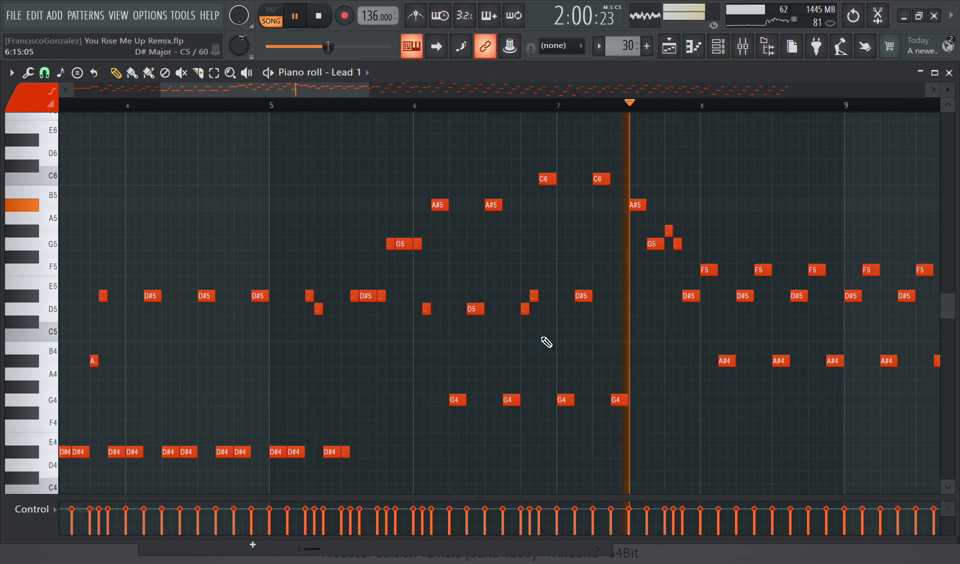
pyautogui.moveTo(436, 87); pyautogui.dragTo(584, 96)
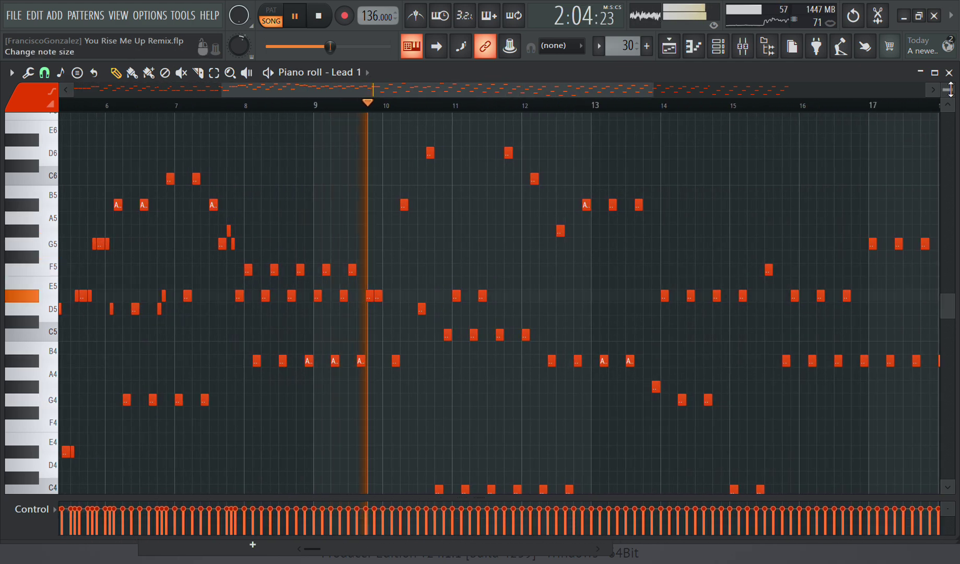
pyautogui.click(949, 73)
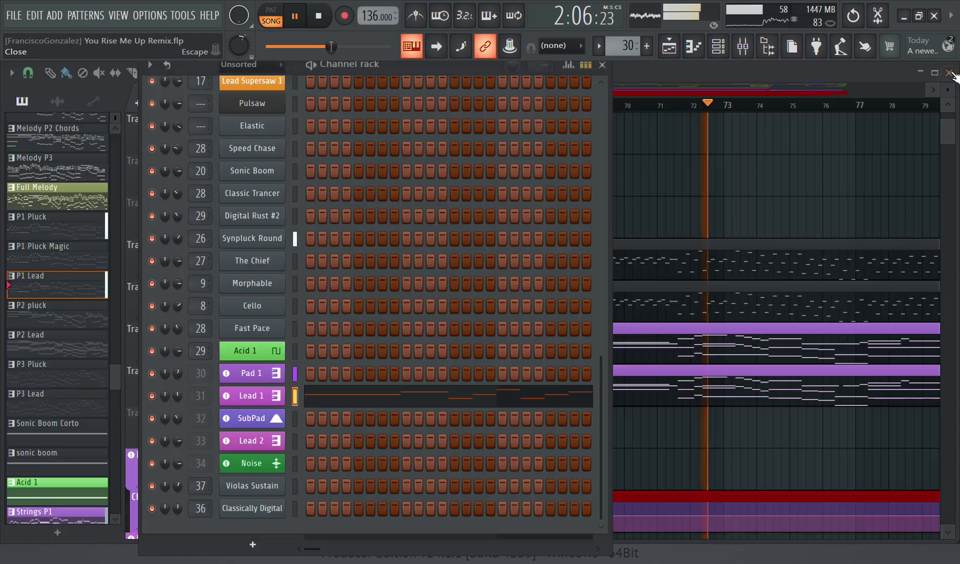
pyautogui.click(602, 65)
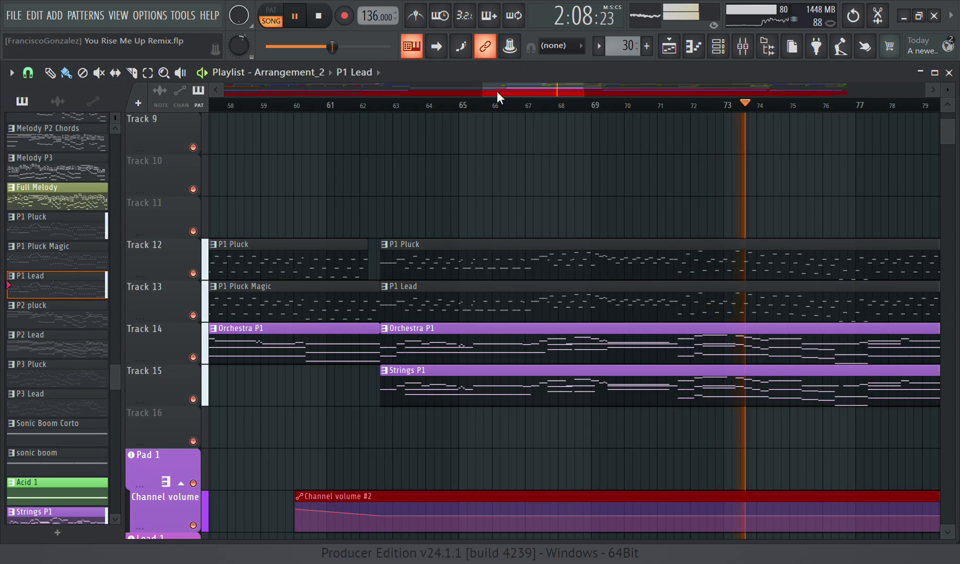
# Review the arrangement around bars 70 to 91 and open the Strings P1 pattern's Pad 1 notes in the piano roll.
pyautogui.moveTo(496, 91); pyautogui.dragTo(551, 91)
pyautogui.scroll(4, 439, 224)
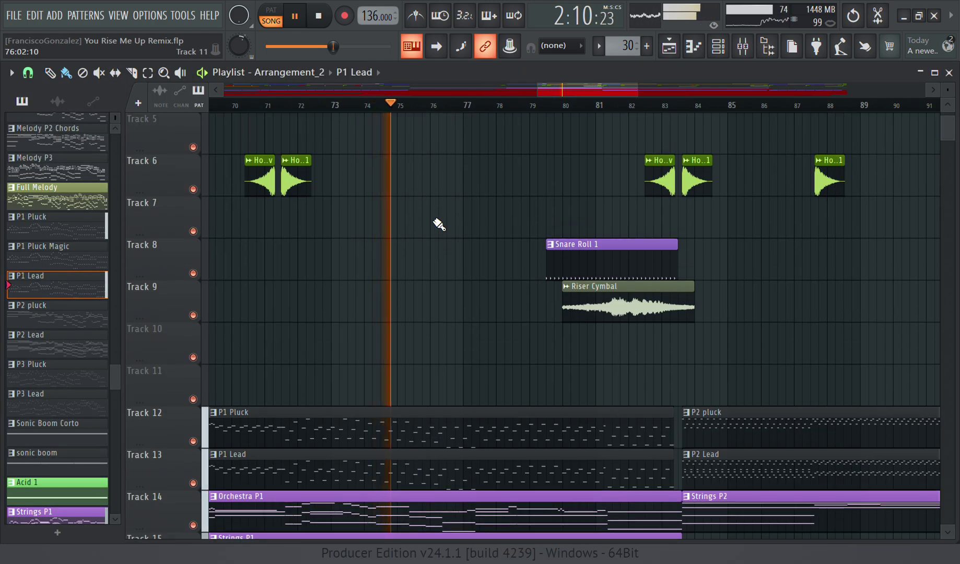
pyautogui.scroll(-4, 438, 225)
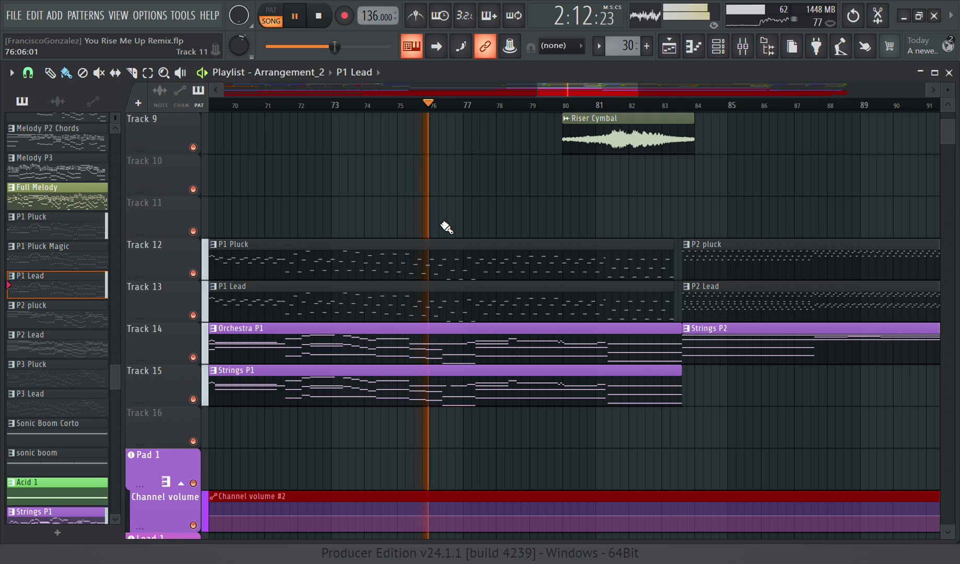
pyautogui.scroll(-2, 446, 226)
pyautogui.click(509, 308)
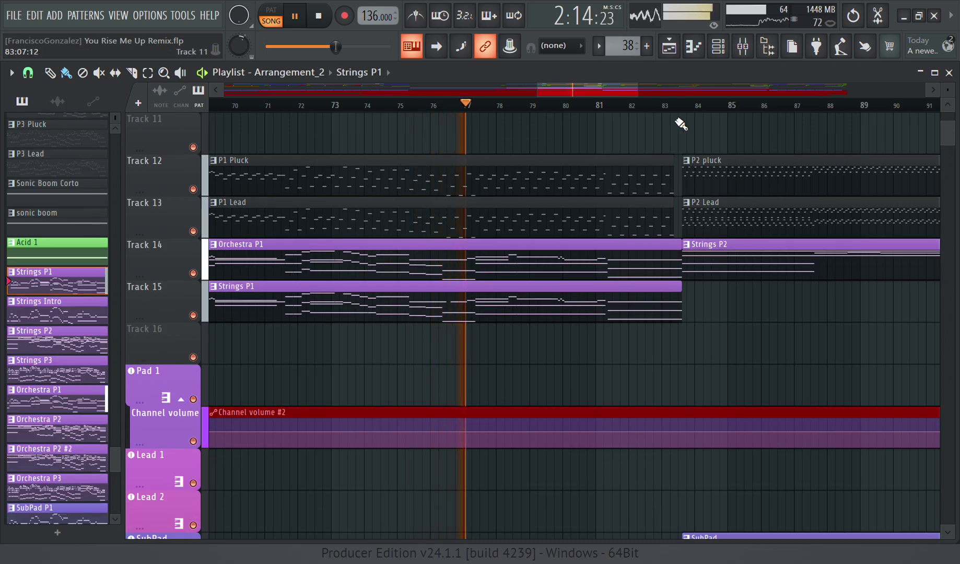
pyautogui.click(719, 47)
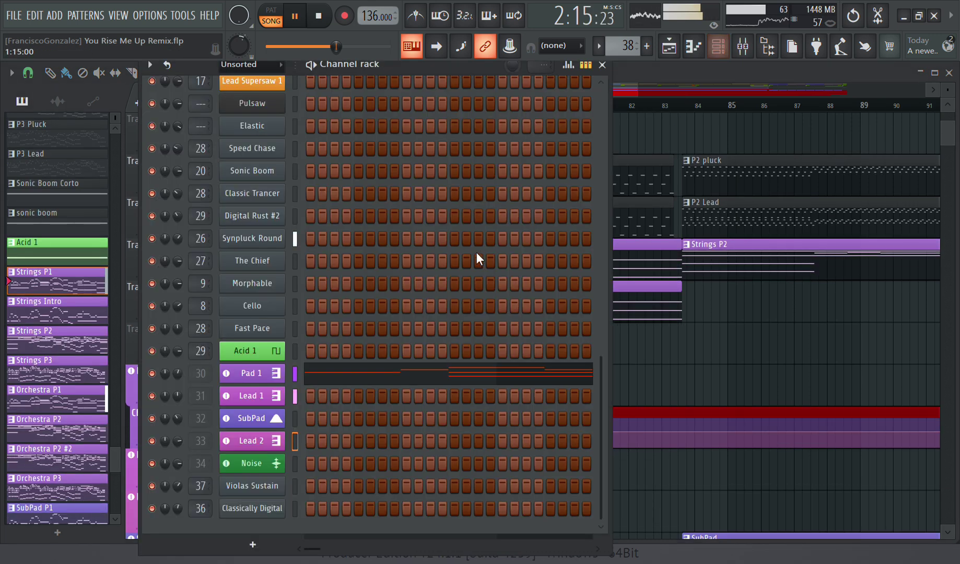
pyautogui.click(353, 377)
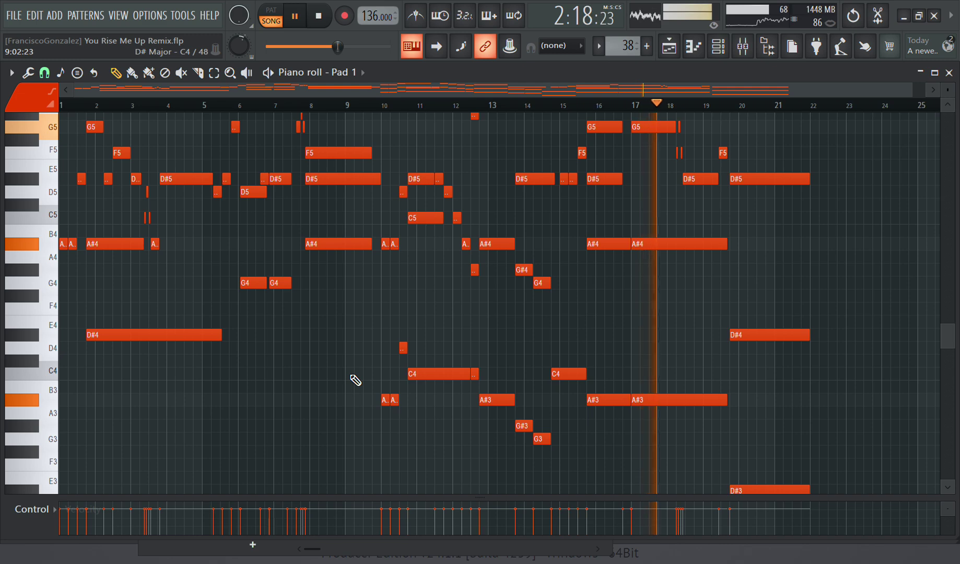
# Examine the Pad 1 melody and lower harmony notes of the Strings P1 pattern, then close the piano roll.
pyautogui.scroll(-1, 439, 365)
pyautogui.scroll(3, 99, 167)
pyautogui.scroll(2, 77, 163)
pyautogui.scroll(-2, 490, 399)
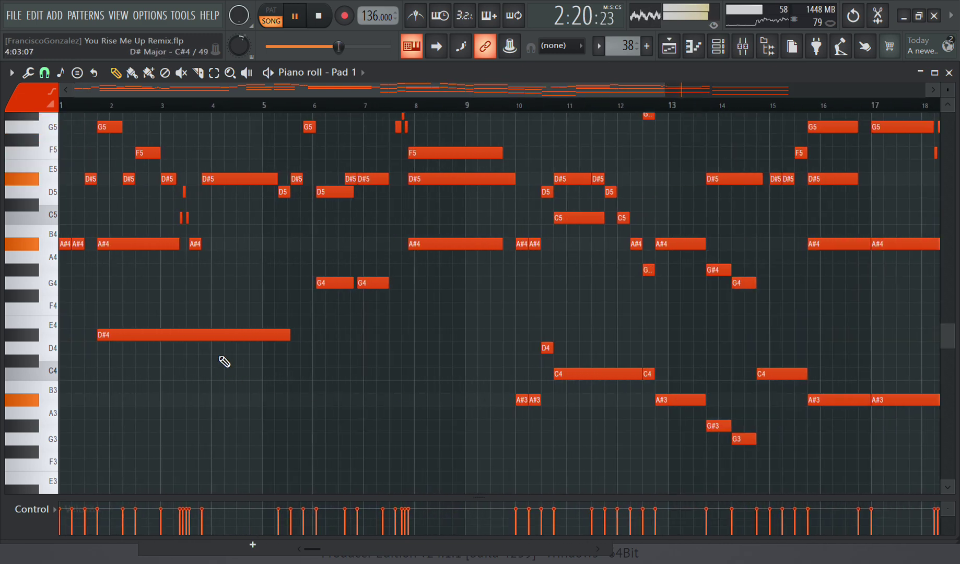
pyautogui.click(949, 73)
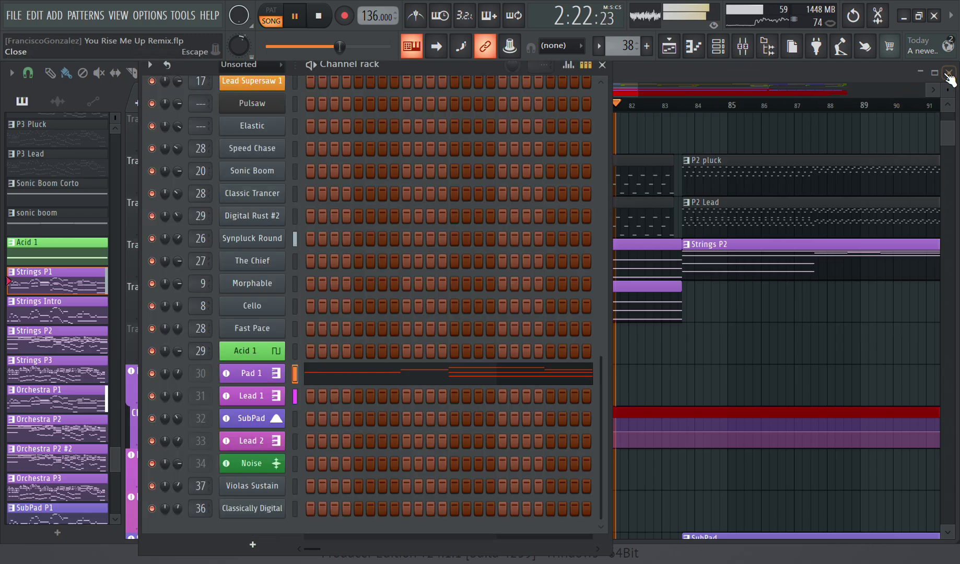
# Review the mixer tracks and the Cello channel's FLEX settings, then return to the playlist.
pyautogui.scroll(-1, 238, 314)
pyautogui.press('F9')
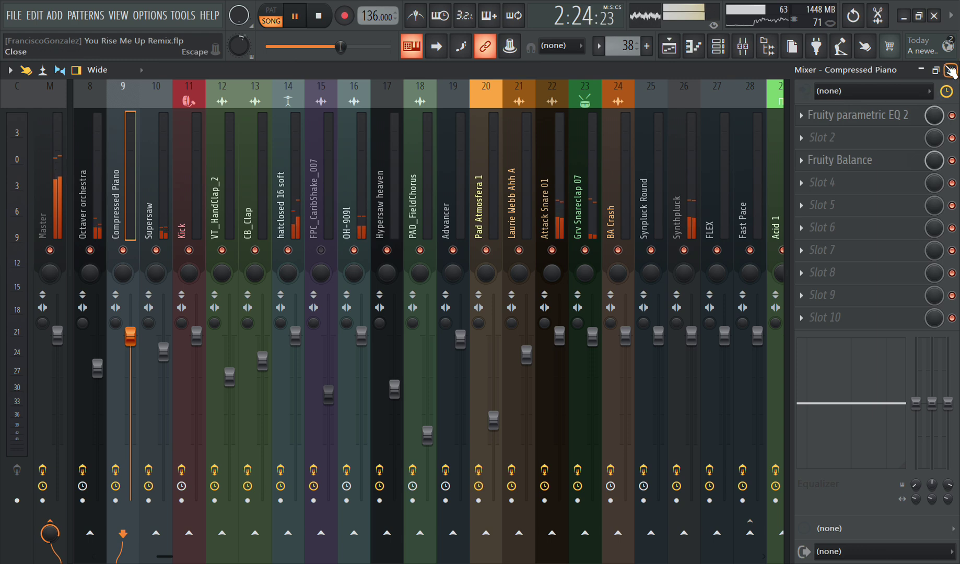
pyautogui.scroll(3, 636, 224)
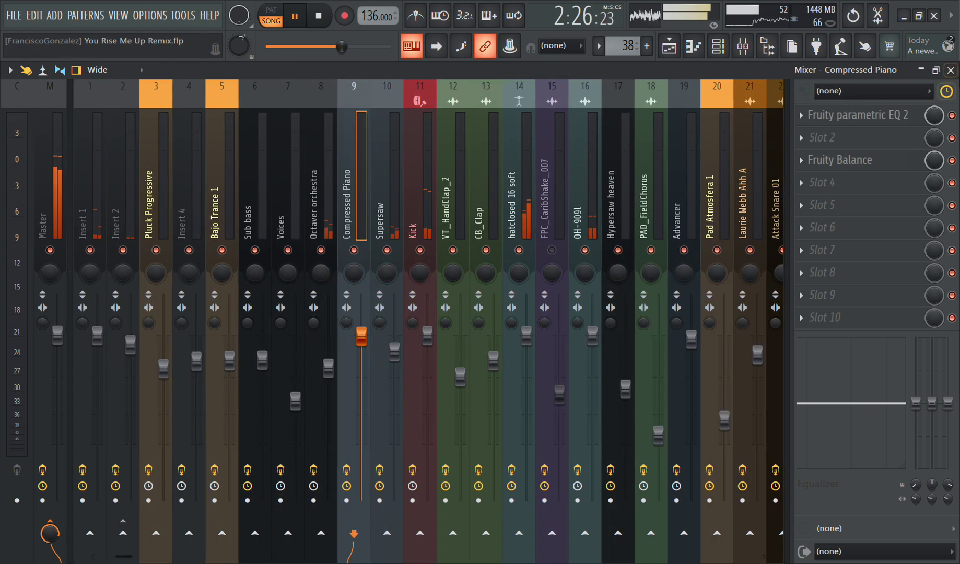
pyautogui.click(950, 70)
pyautogui.click(604, 65)
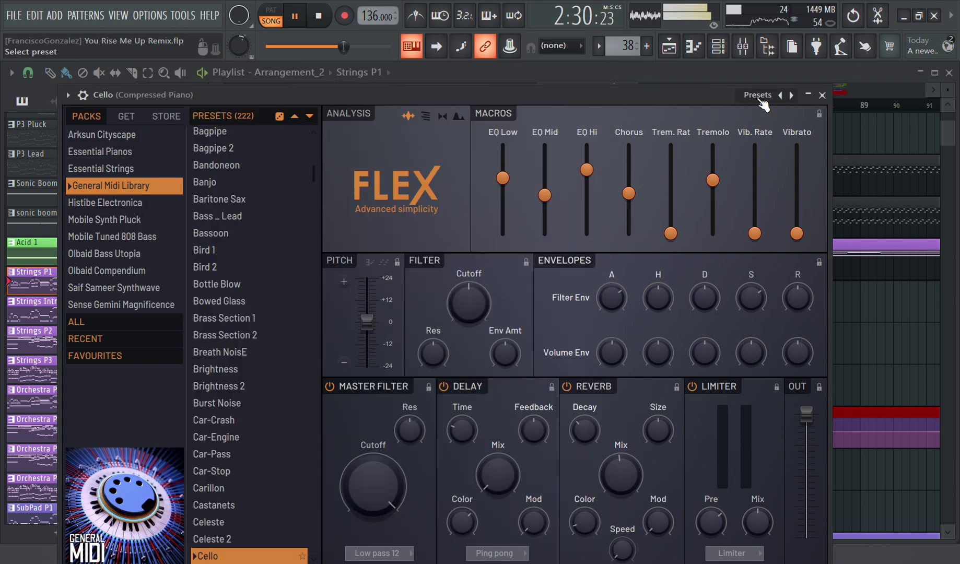
pyautogui.click(822, 95)
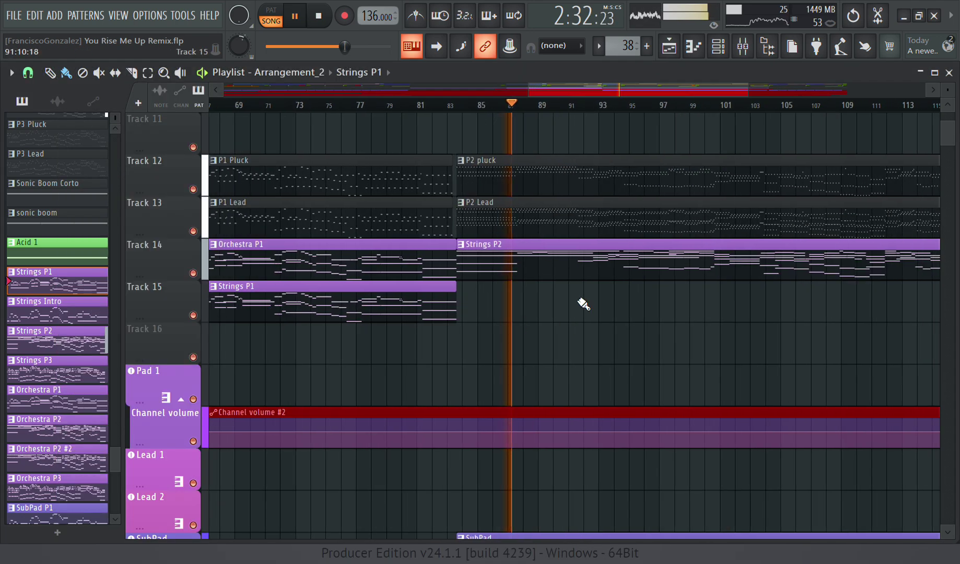
# Select the P2 pluck clip after bar 83 and open its Synpluck Round notes in the piano roll.
pyautogui.click(428, 225)
pyautogui.click(448, 190)
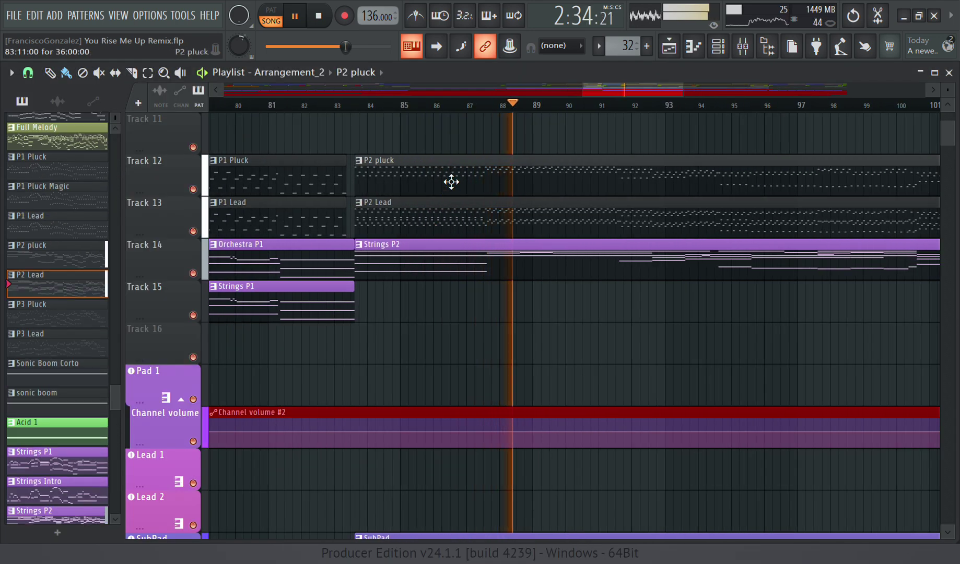
pyautogui.click(718, 48)
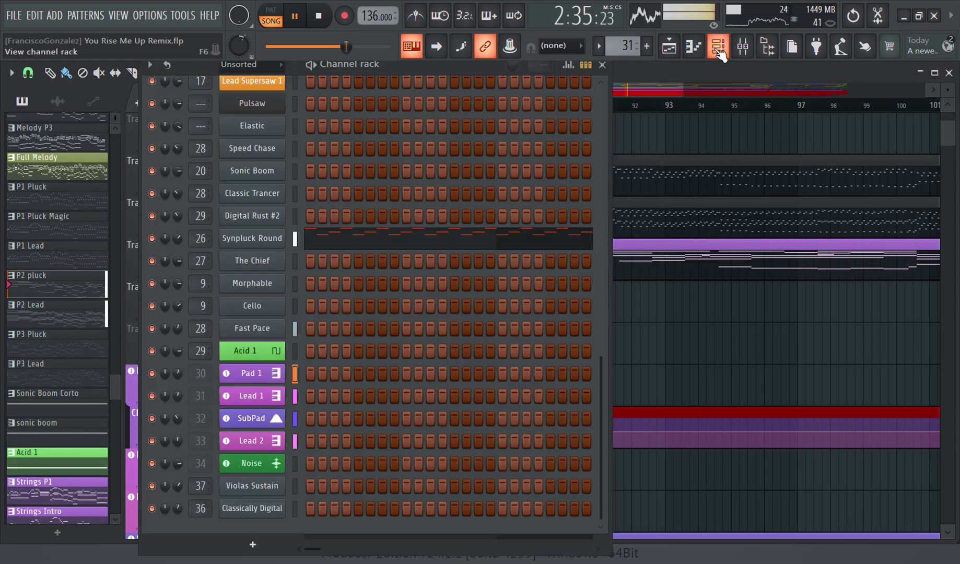
pyautogui.click(438, 242)
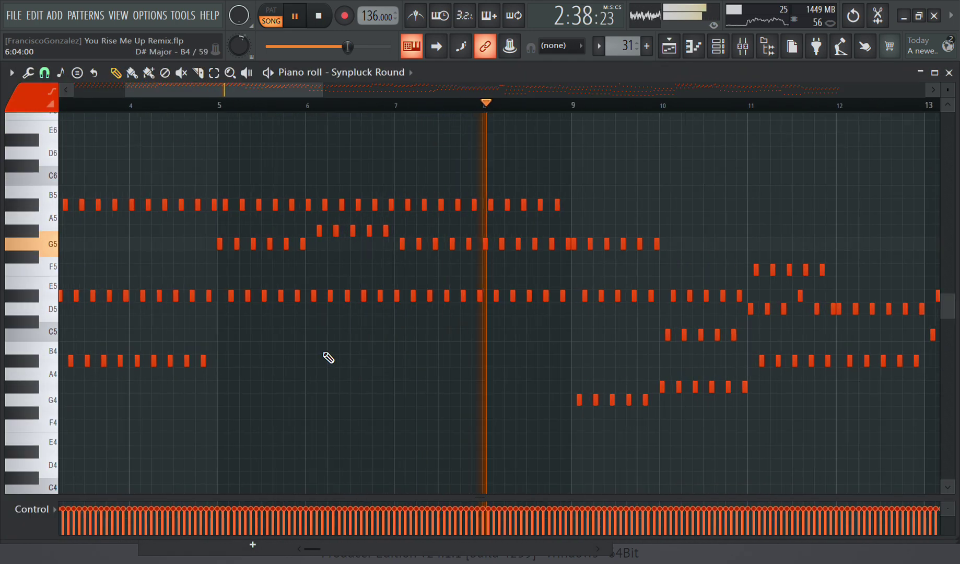
# Examine the repeating Synpluck Round notes across bars 2 to 21, looking closely at the lower notes in bars 12 to 15.
pyautogui.scroll(1, 323, 354)
pyautogui.scroll(-3, 324, 354)
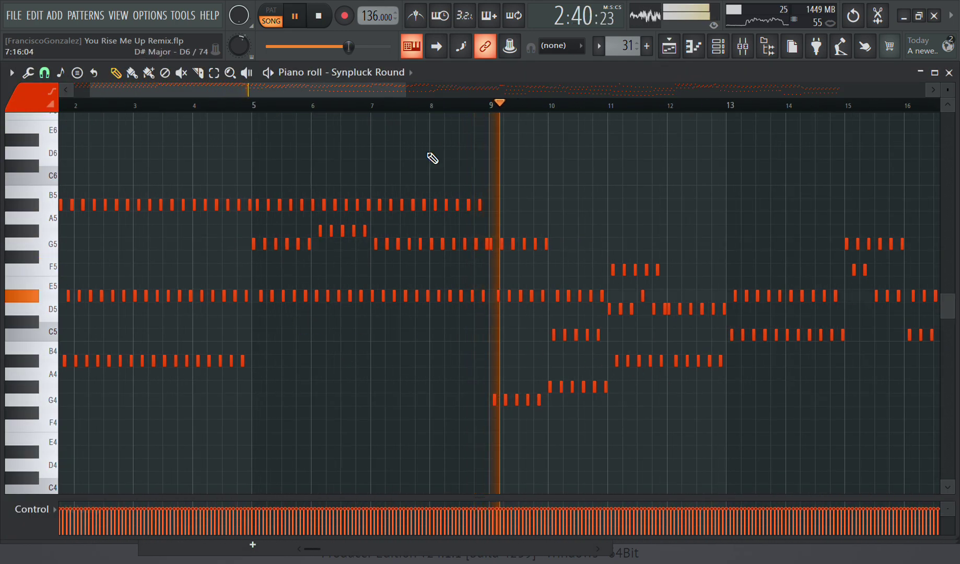
pyautogui.moveTo(378, 88); pyautogui.dragTo(482, 74)
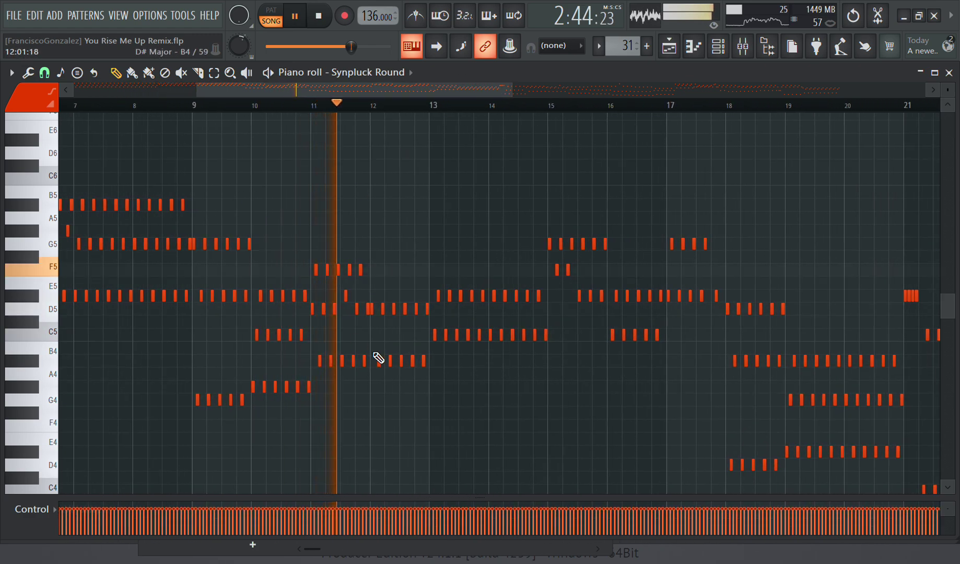
pyautogui.scroll(3, 377, 360)
pyautogui.scroll(-4, 377, 366)
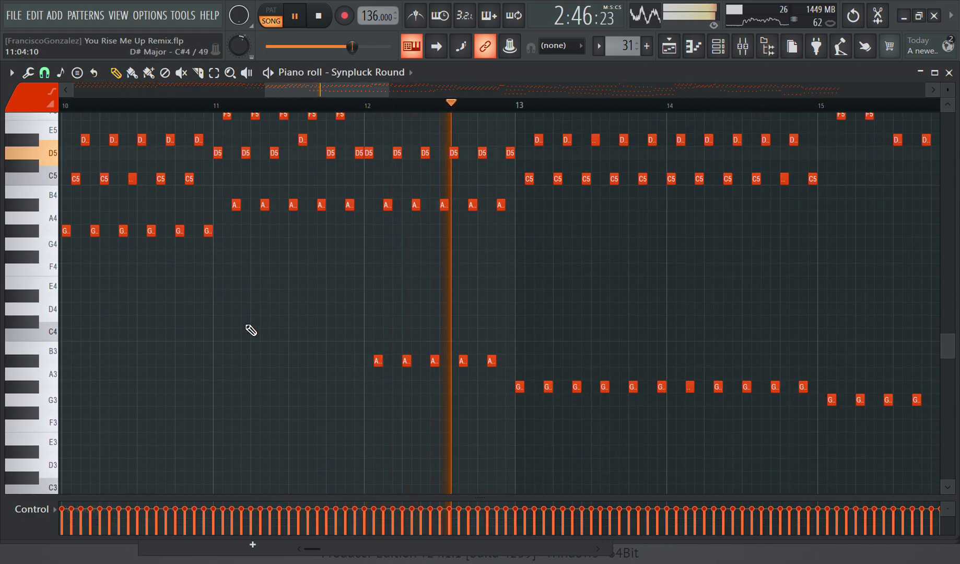
pyautogui.scroll(-2, 246, 324)
pyautogui.scroll(2, 493, 344)
pyautogui.scroll(3, 466, 349)
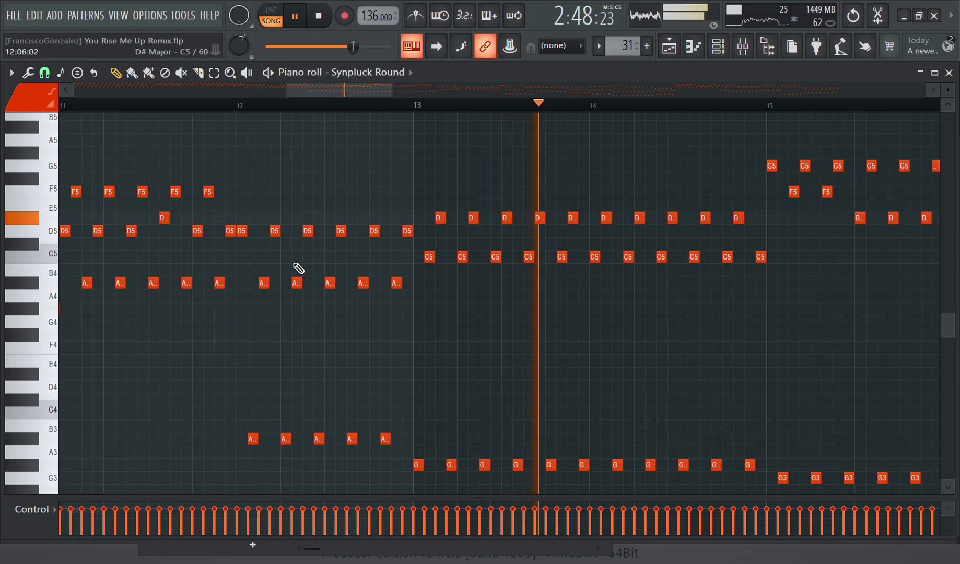
# Examine the Synpluck Round notes around bars 20 to 25, then return to the playlist.
pyautogui.moveTo(356, 85); pyautogui.dragTo(517, 89)
pyautogui.scroll(4, 514, 253)
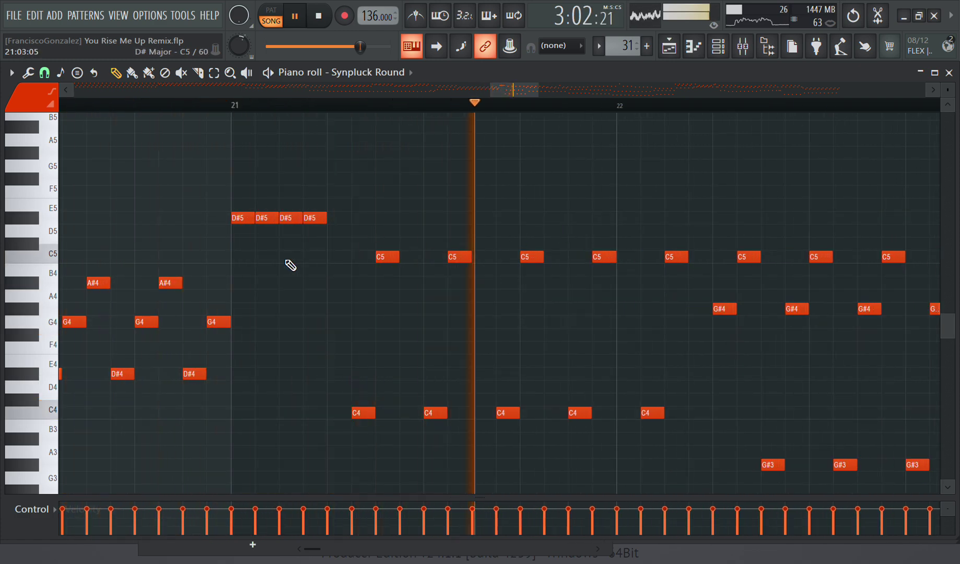
pyautogui.scroll(-4, 276, 269)
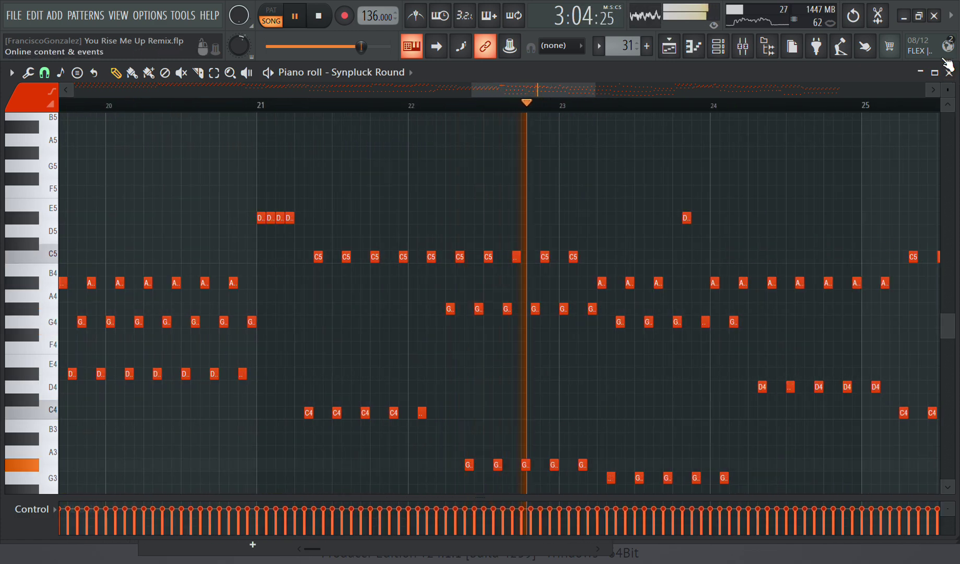
pyautogui.click(949, 73)
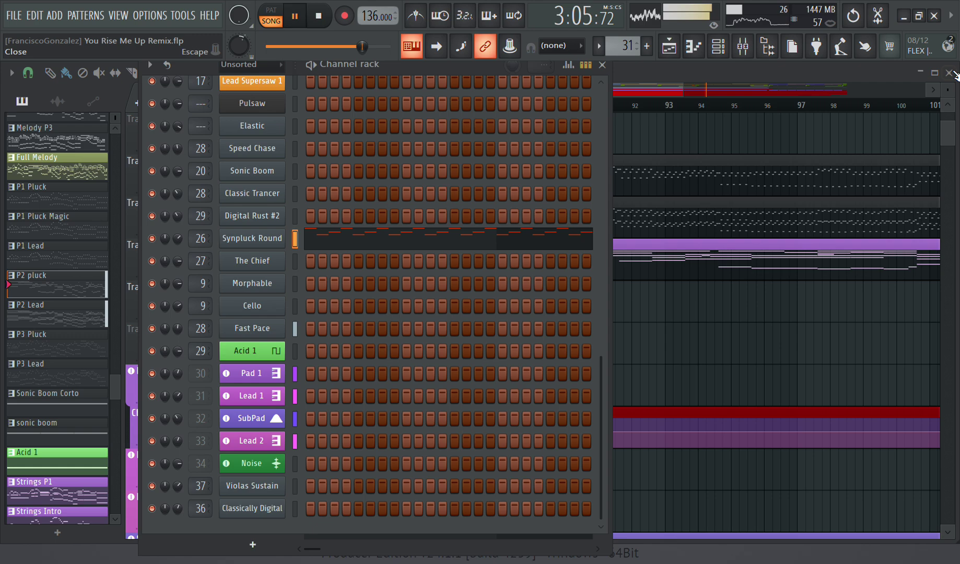
pyautogui.click(603, 65)
# Select the SubPad clip in the playlist and open its notes in the piano roll to examine the opening bars.
pyautogui.scroll(-5, 647, 397)
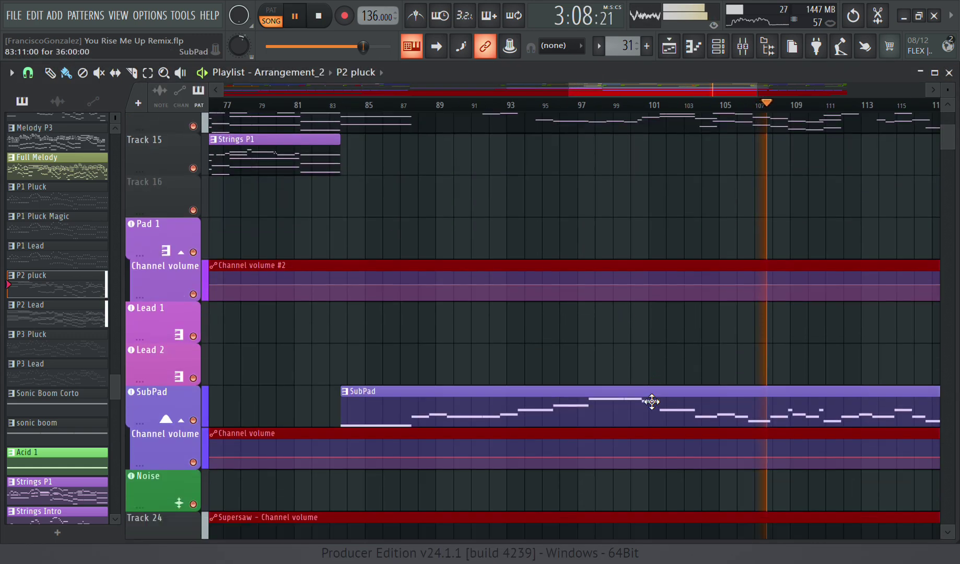
pyautogui.click(650, 348)
pyautogui.click(719, 46)
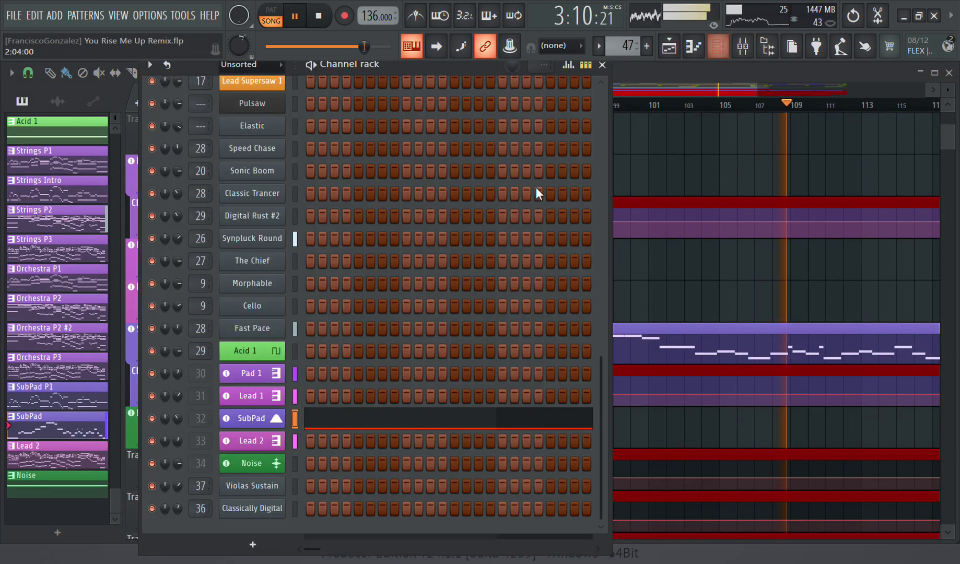
pyautogui.click(338, 417)
pyautogui.scroll(-3, 309, 387)
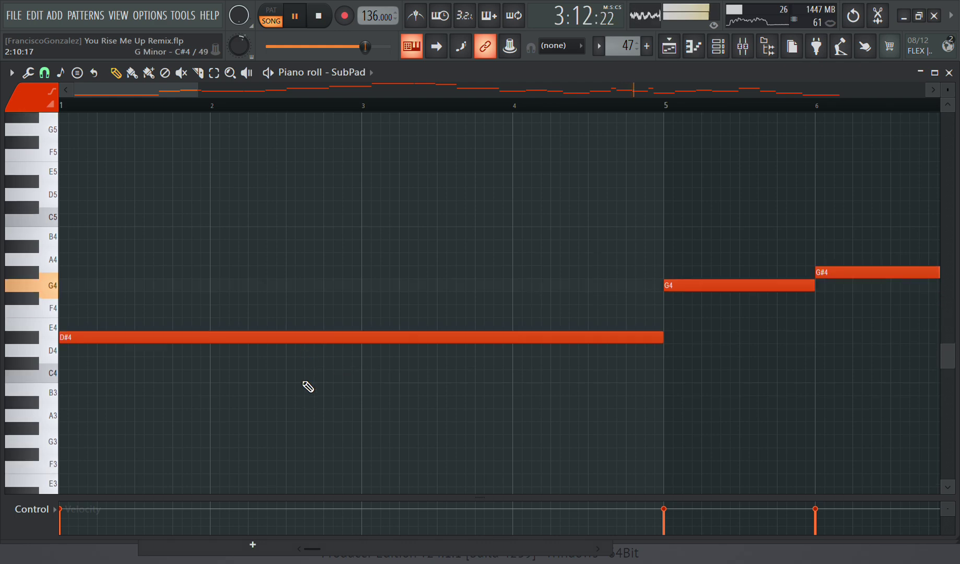
# Examine the SubPad notes across bars 1 to 37, looking closely at bars 22 to 37, then return to the playlist.
pyautogui.scroll(-4, 298, 377)
pyautogui.scroll(3, 329, 370)
pyautogui.scroll(-2, 385, 366)
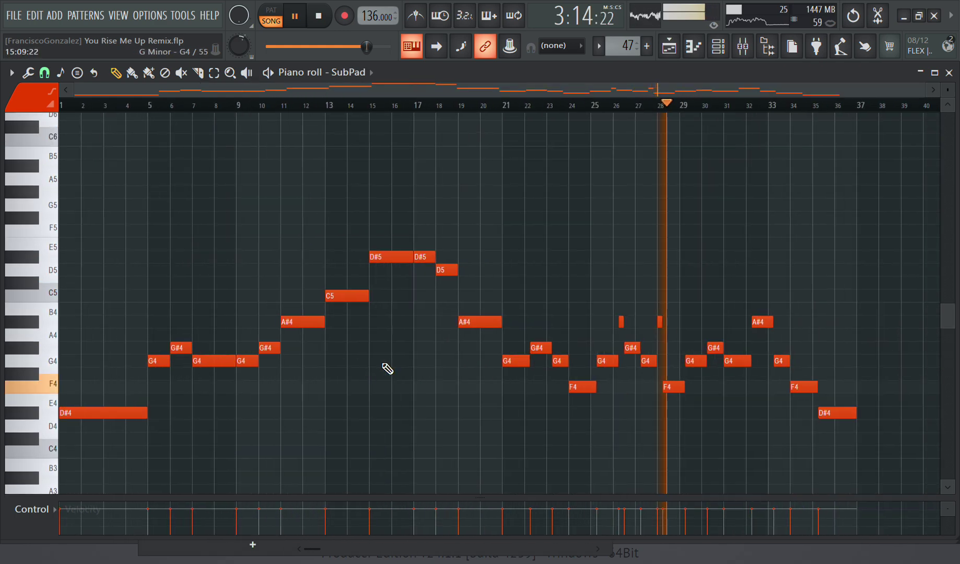
pyautogui.scroll(5, 804, 389)
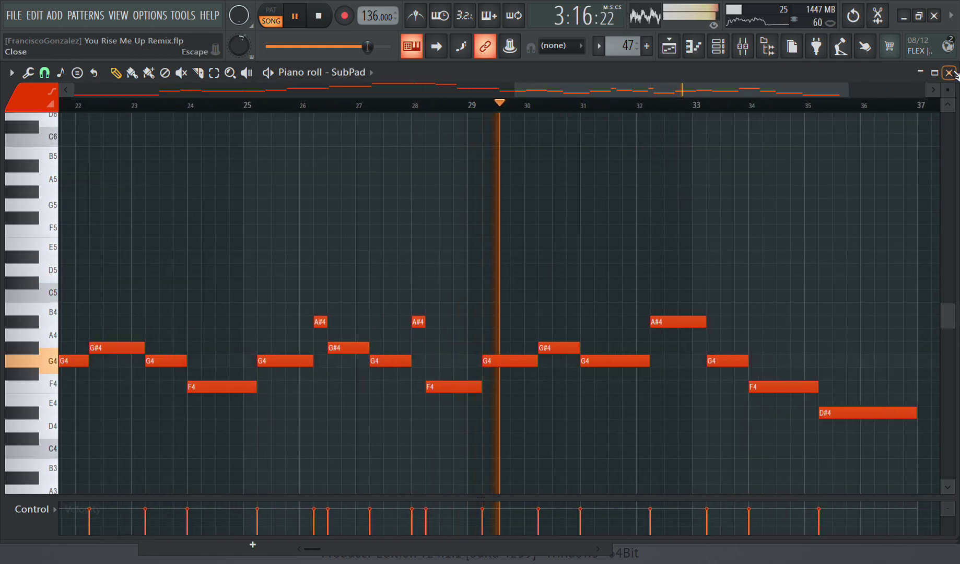
pyautogui.click(949, 72)
pyautogui.click(603, 65)
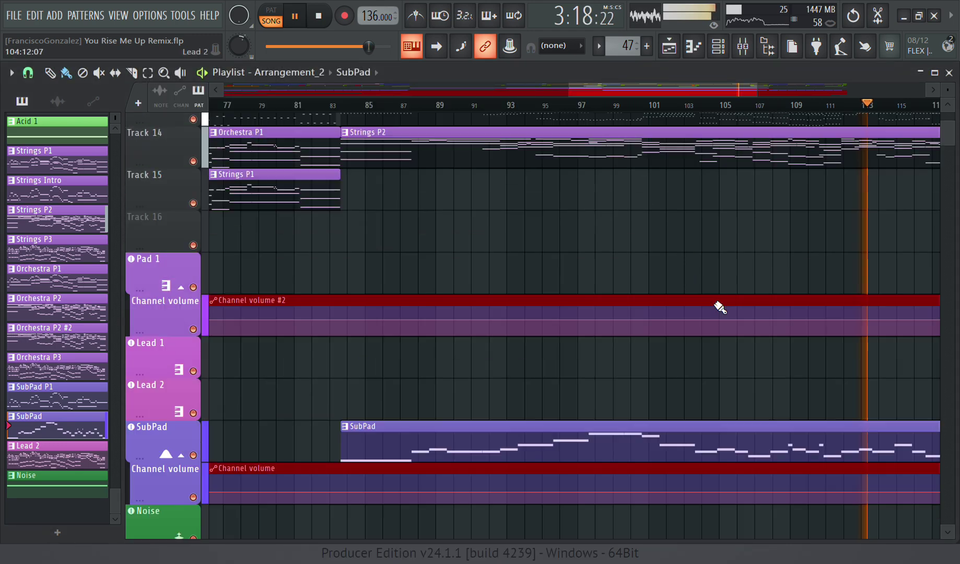
# Select the Fast Pace P2 clip on Track 4 and open its Fast Pace notes in the piano roll.
pyautogui.scroll(10, 720, 307)
pyautogui.scroll(-4, 647, 322)
pyautogui.scroll(3, 705, 376)
pyautogui.scroll(5, 623, 364)
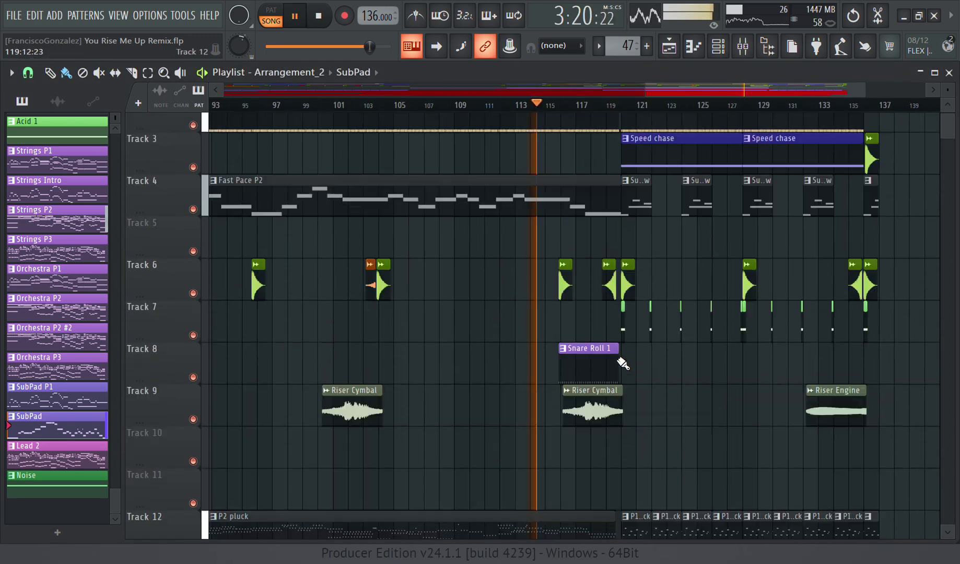
pyautogui.click(561, 217)
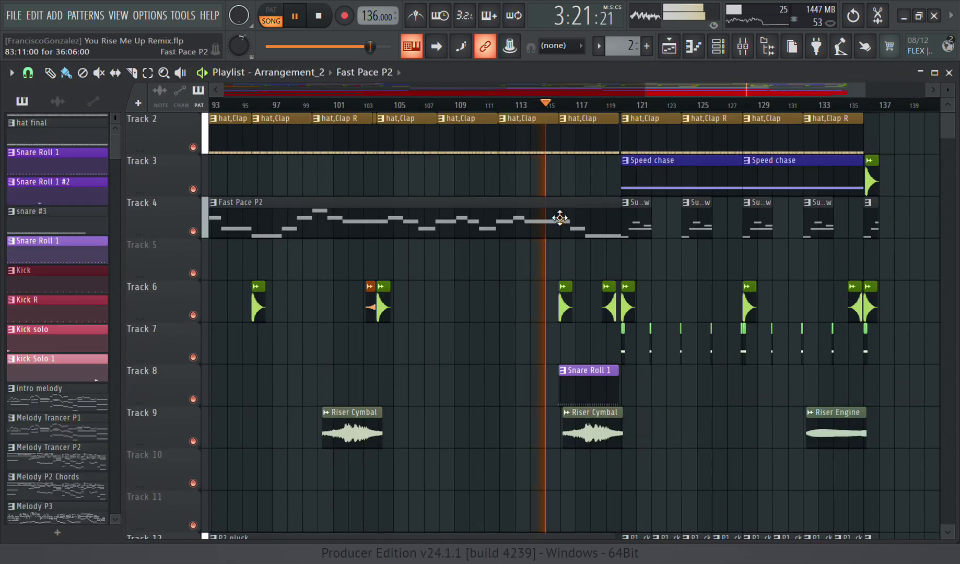
pyautogui.click(720, 48)
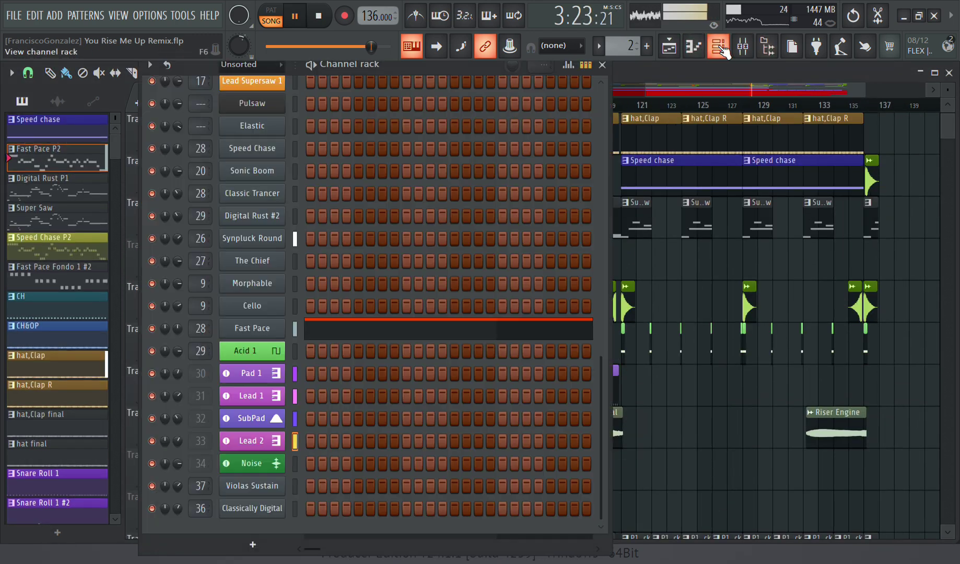
pyautogui.click(389, 337)
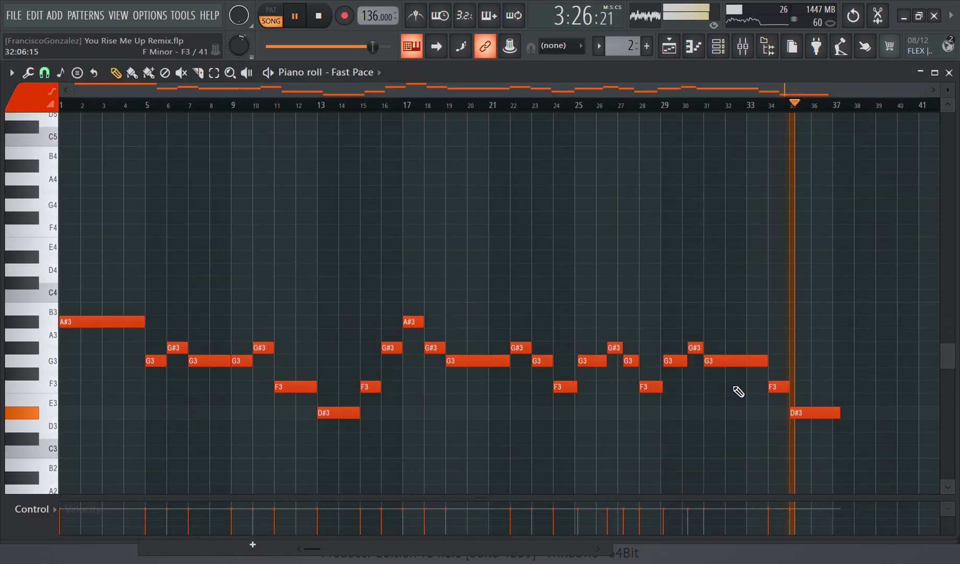
# Examine the Fast Pace notes, then close the piano roll and the channel rack to return to the playlist.
pyautogui.scroll(4, 738, 391)
pyautogui.click(949, 73)
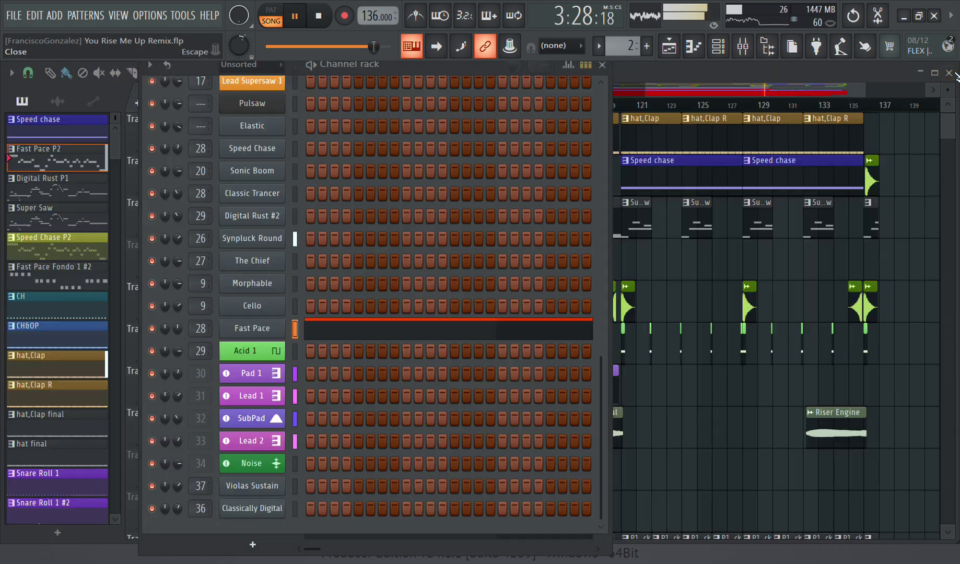
pyautogui.click(605, 66)
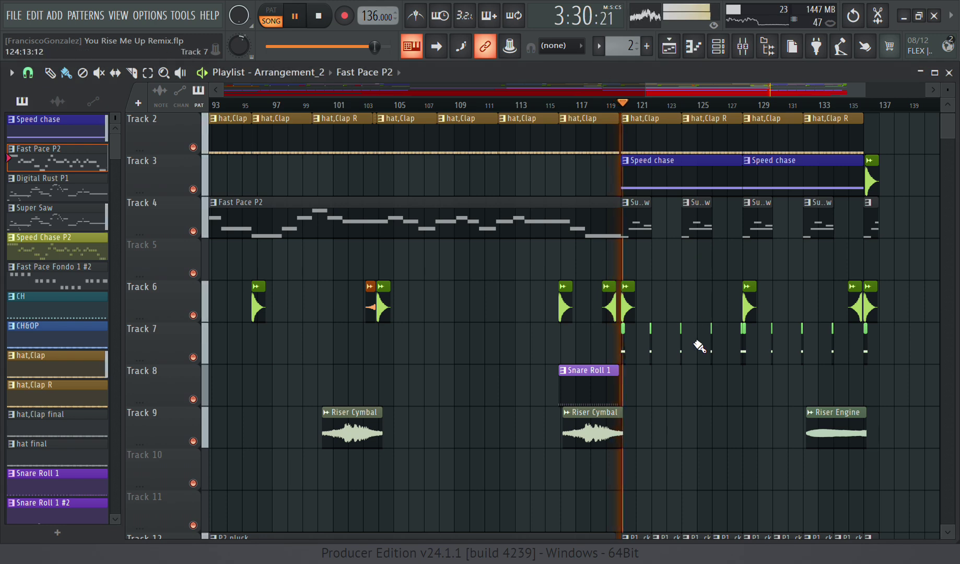
# Select the Super Saw clip at bar 128 on Track 4 and view the Supersaw channel's Sytrus settings, then close them.
pyautogui.scroll(1, 699, 348)
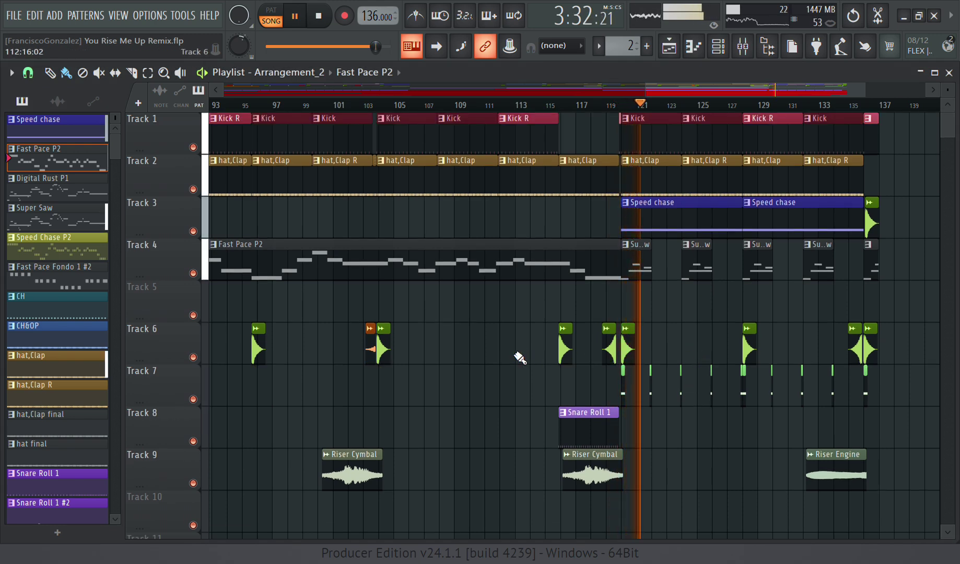
pyautogui.scroll(4, 519, 358)
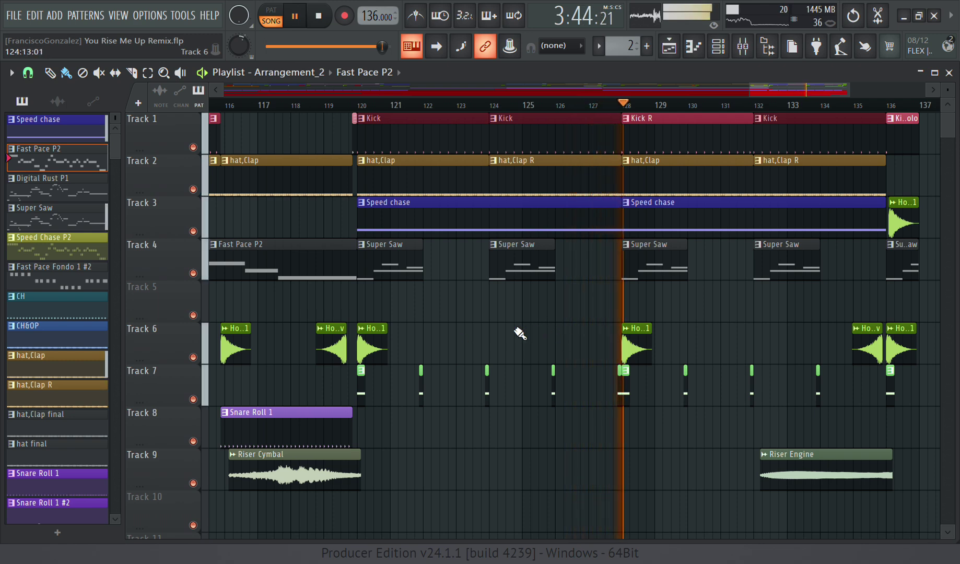
pyautogui.click(641, 251)
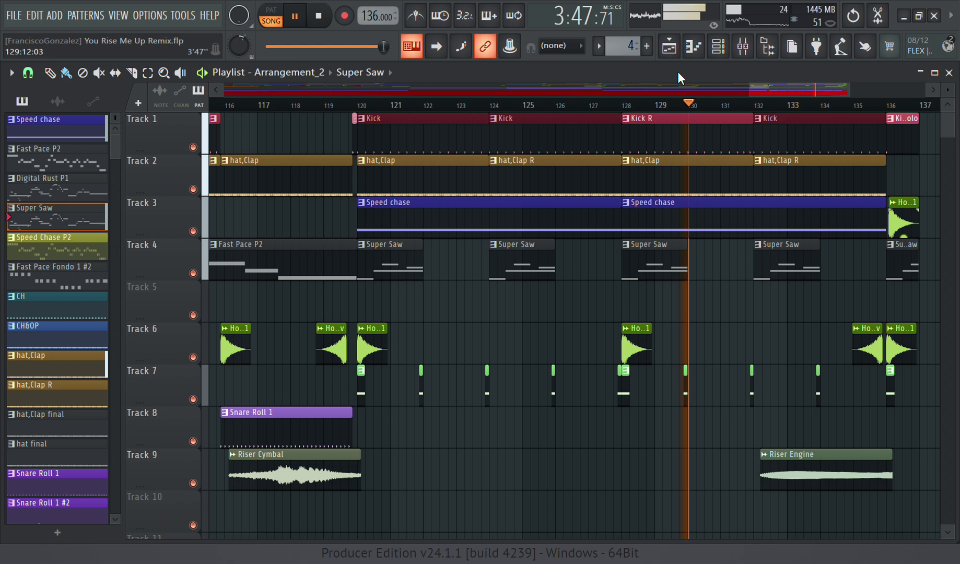
pyautogui.click(718, 46)
pyautogui.scroll(5, 414, 203)
pyautogui.click(252, 212)
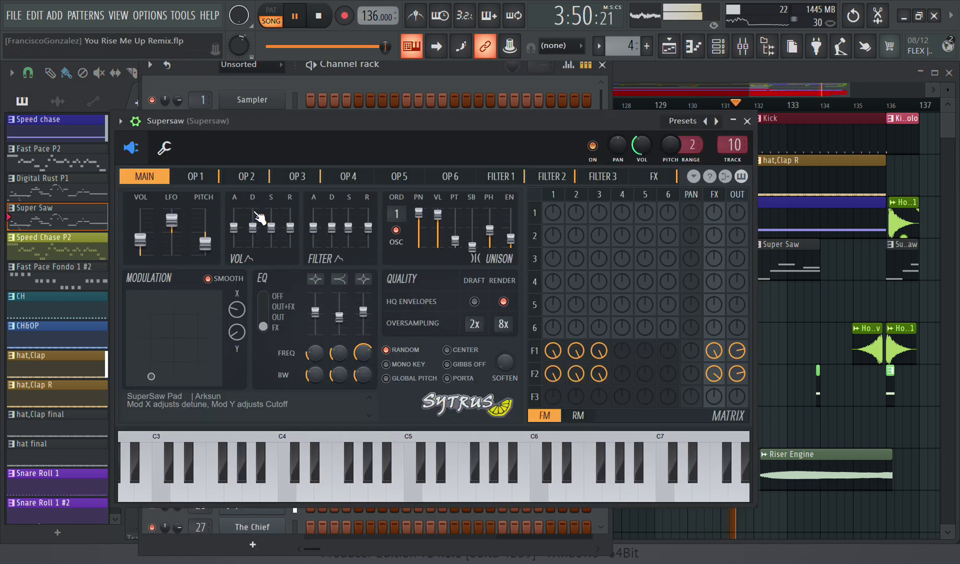
pyautogui.click(747, 122)
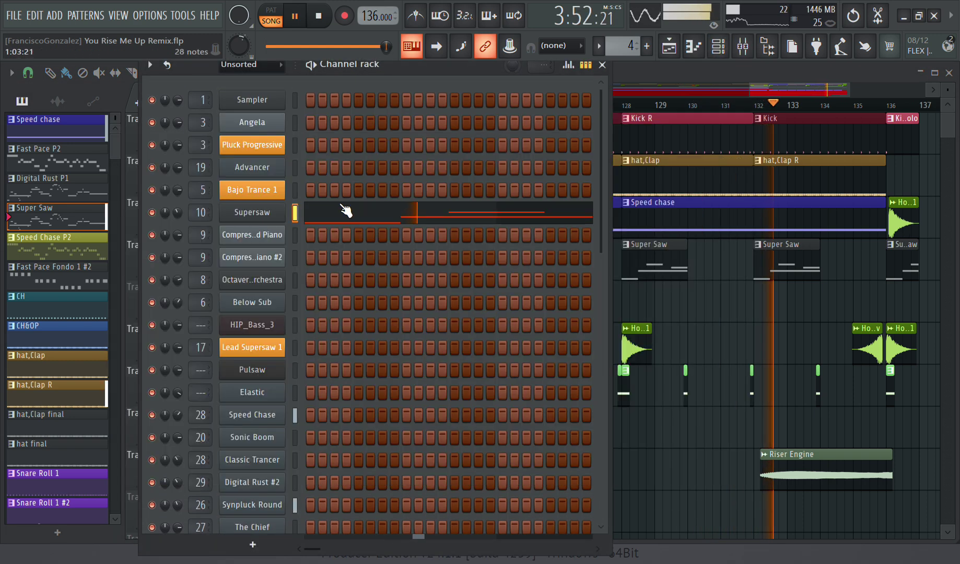
# Open the Supersaw notes in the piano roll, examine the melody from bar 1 onward, then return to the playlist.
pyautogui.click(347, 210)
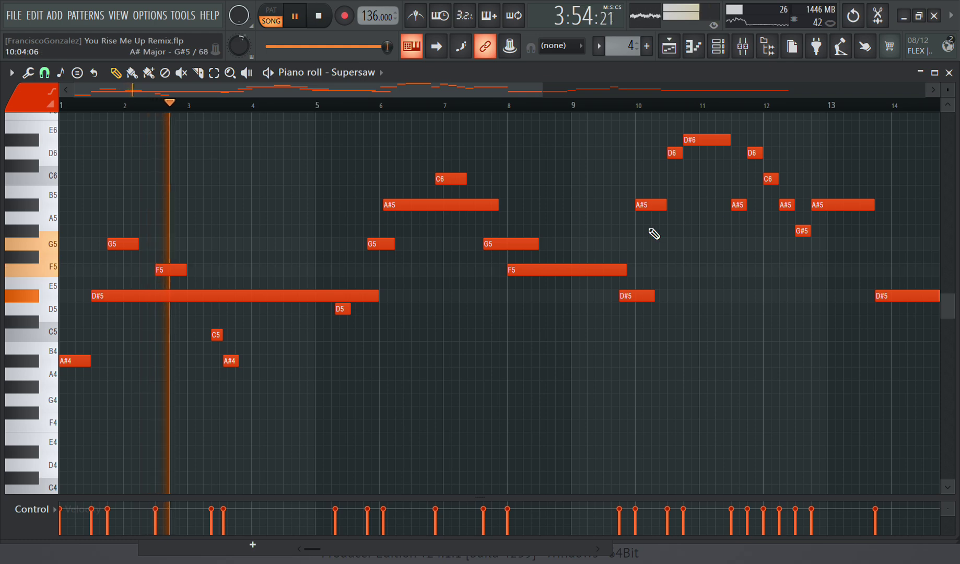
pyautogui.scroll(2, 723, 235)
pyautogui.click(948, 74)
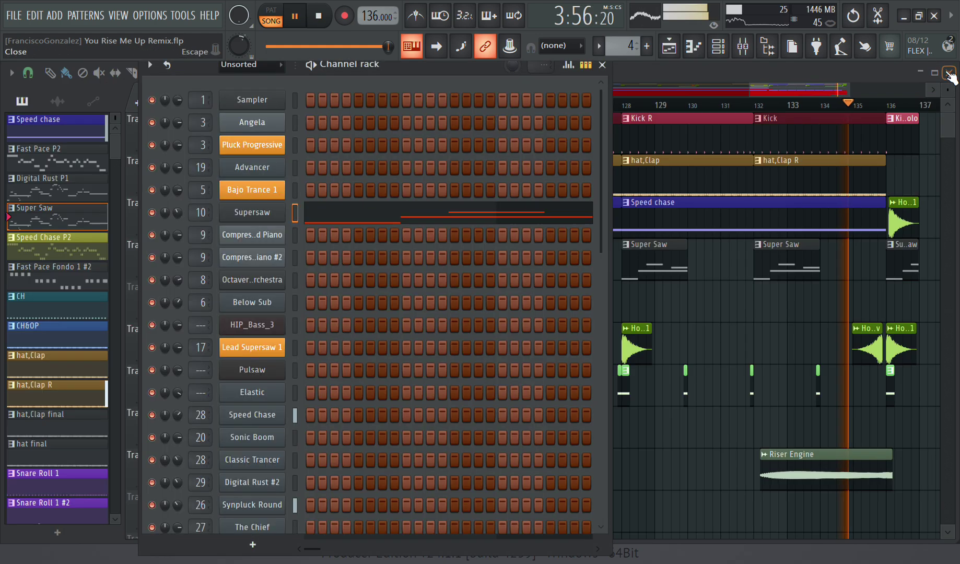
pyautogui.click(605, 72)
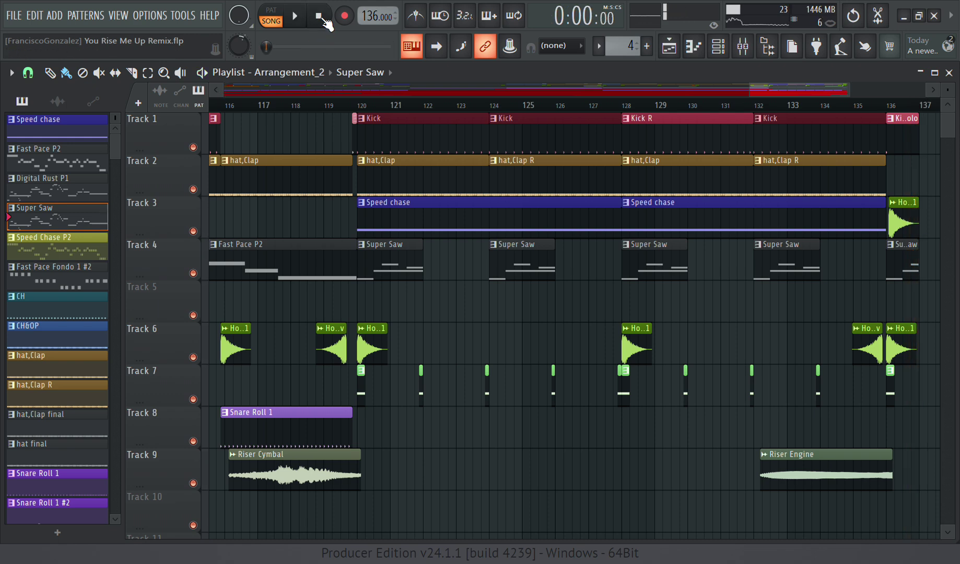
# Show the playlist area beyond the arrangement's last clips, around bars 142 to 163.
pyautogui.moveTo(766, 88); pyautogui.dragTo(892, 116)
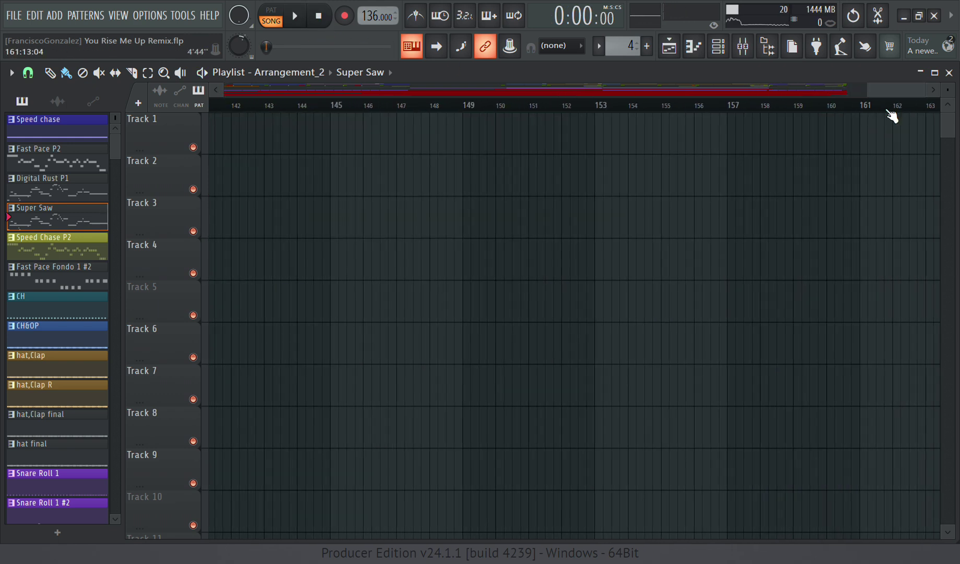